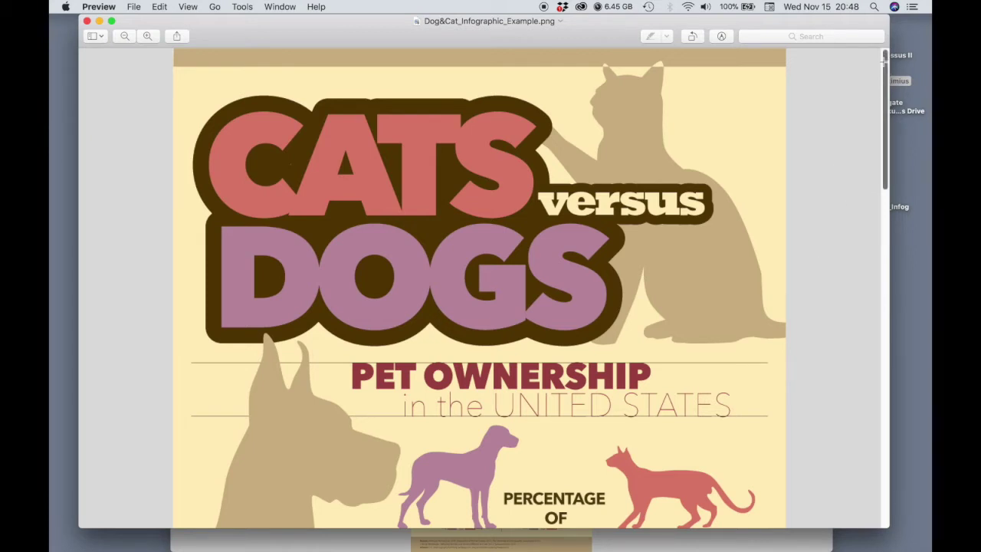
# - Scroll the example infographic PNG from its title down to the 10 Most Popular Breeds section
pyautogui.moveTo(886, 56); pyautogui.dragTo(885, 65)
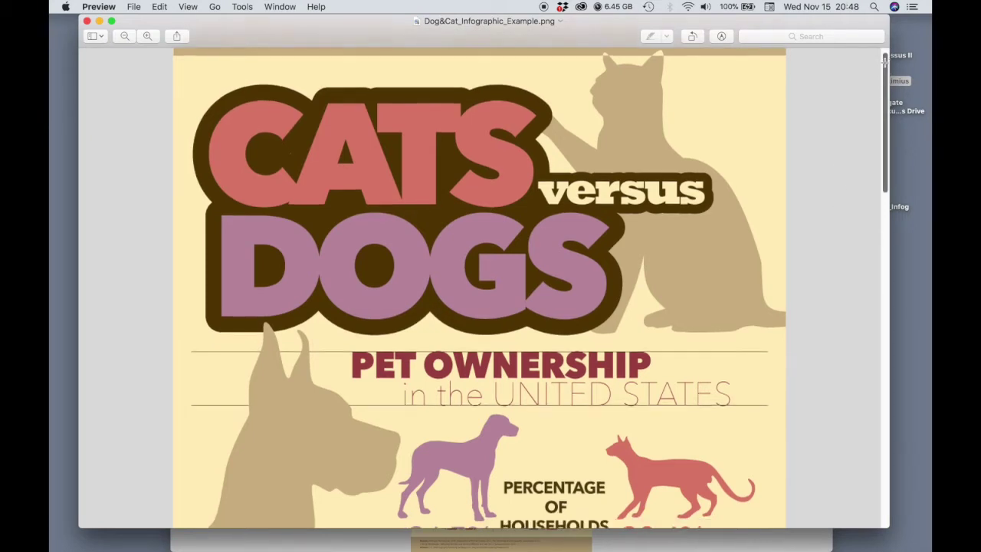
pyautogui.scroll(2, 874, 74)
pyautogui.moveTo(884, 60)
pyautogui.mouseDown()
pyautogui.moveTo(885, 391)
pyautogui.moveTo(866, 61)
pyautogui.moveTo(852, 197)
pyautogui.mouseUp()
# - Scroll through the states and names sections, return to the Cats versus Dogs title, and resize the window
pyautogui.scroll(-2, 852, 197)
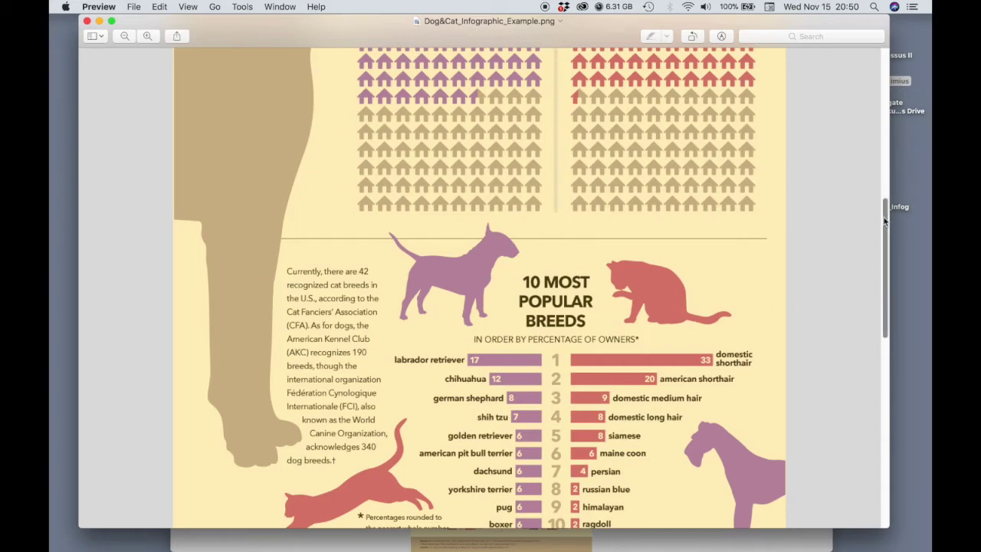
pyautogui.moveTo(885, 209); pyautogui.dragTo(882, 398)
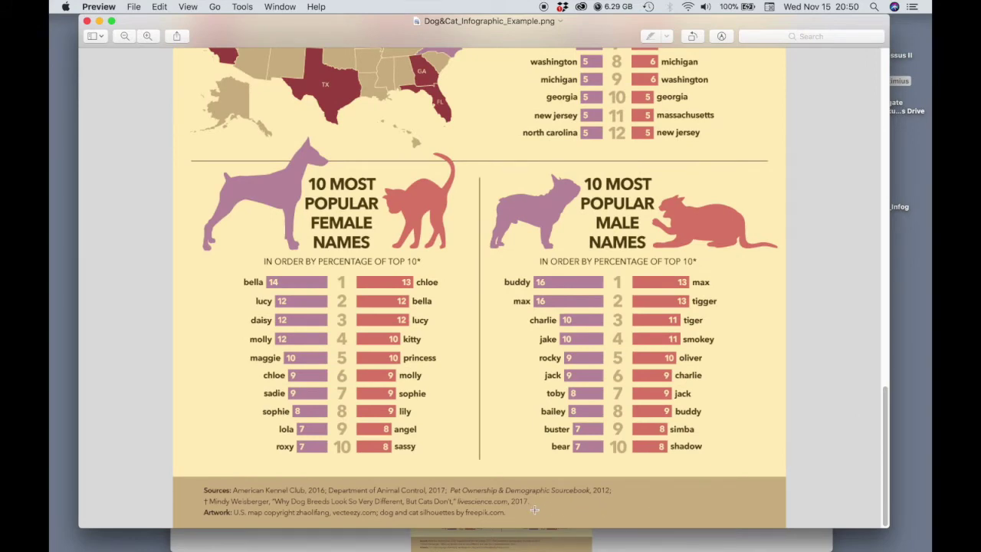
pyautogui.moveTo(886, 473); pyautogui.dragTo(886, 360)
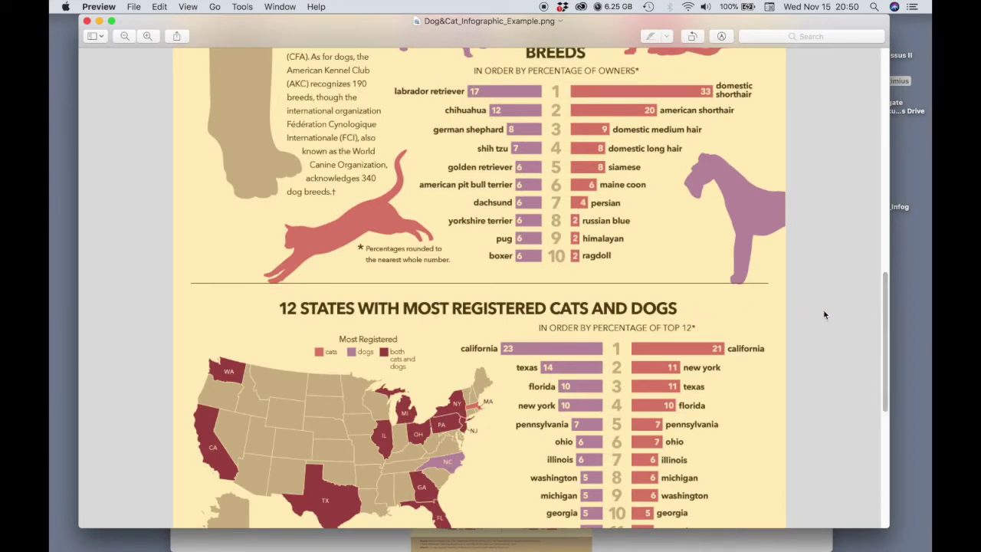
pyautogui.moveTo(887, 351); pyautogui.dragTo(860, 185)
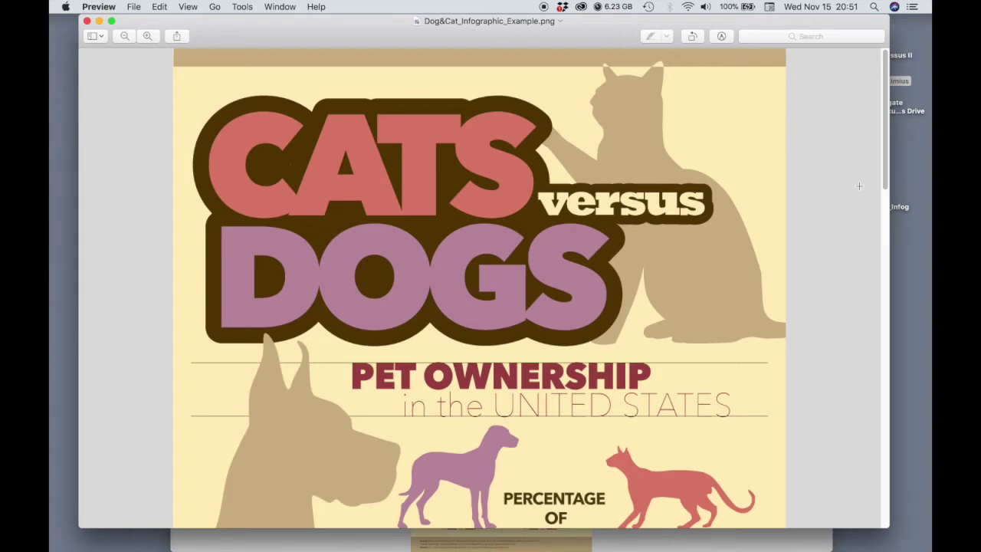
pyautogui.doubleClick(694, 21)
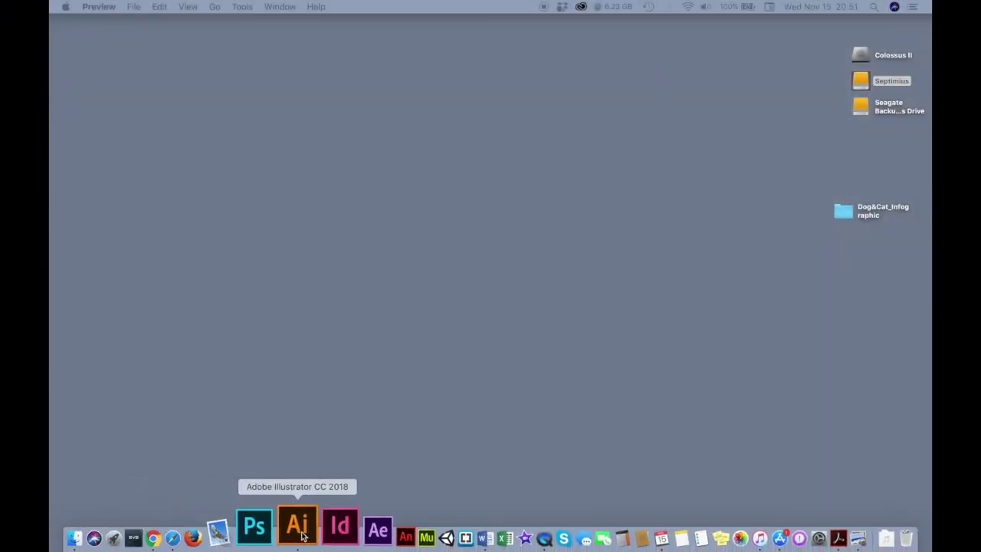
# - Launch Illustrator and bring up the Web presets for a new document
pyautogui.click(292, 529)
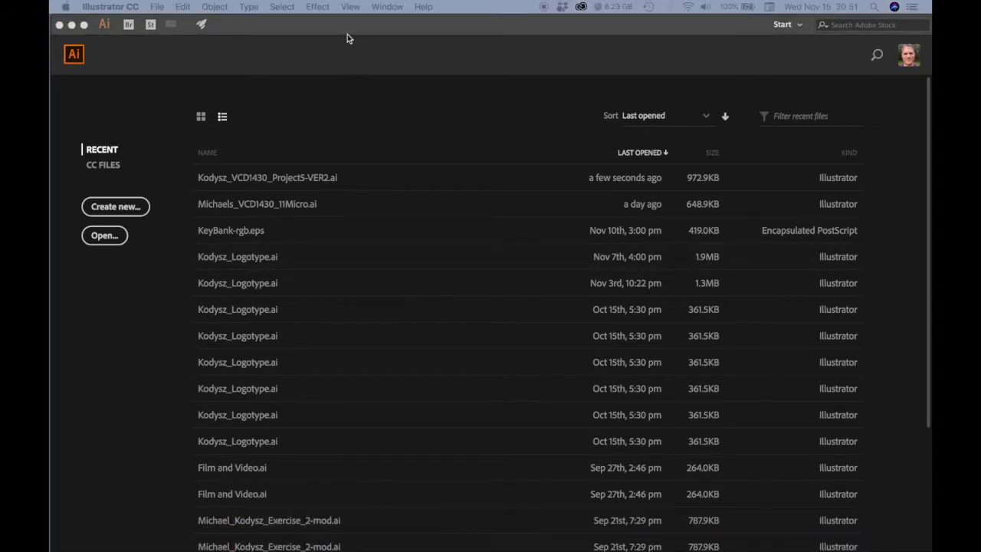
pyautogui.click(127, 213)
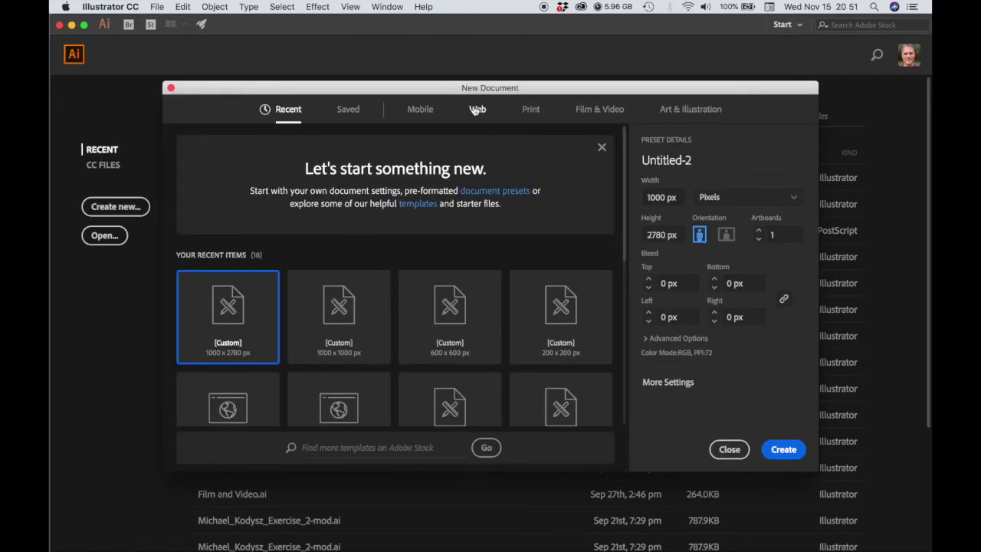
pyautogui.click(477, 110)
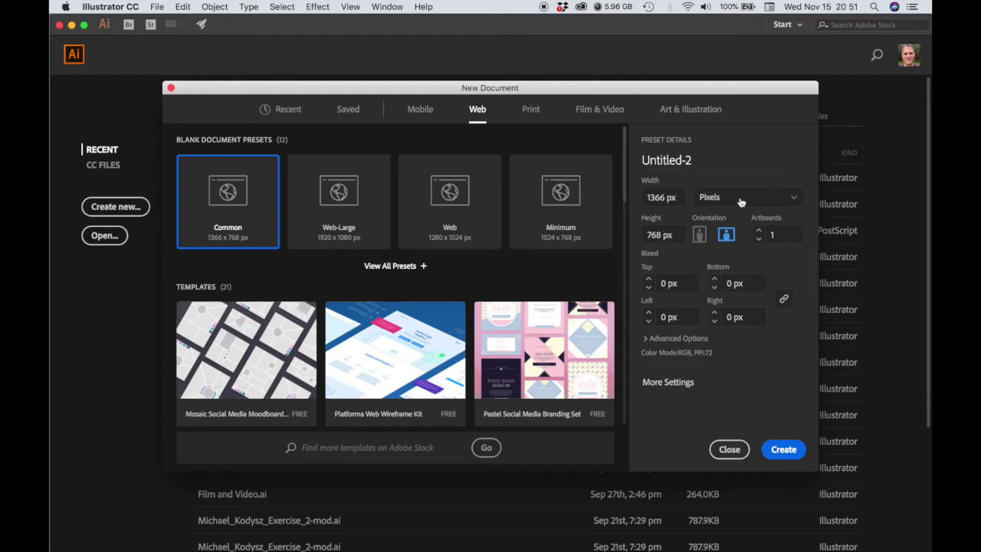
# - Create a web document 1000 px wide and 2780 px tall
pyautogui.click(650, 198)
pyautogui.doubleClick(661, 197)
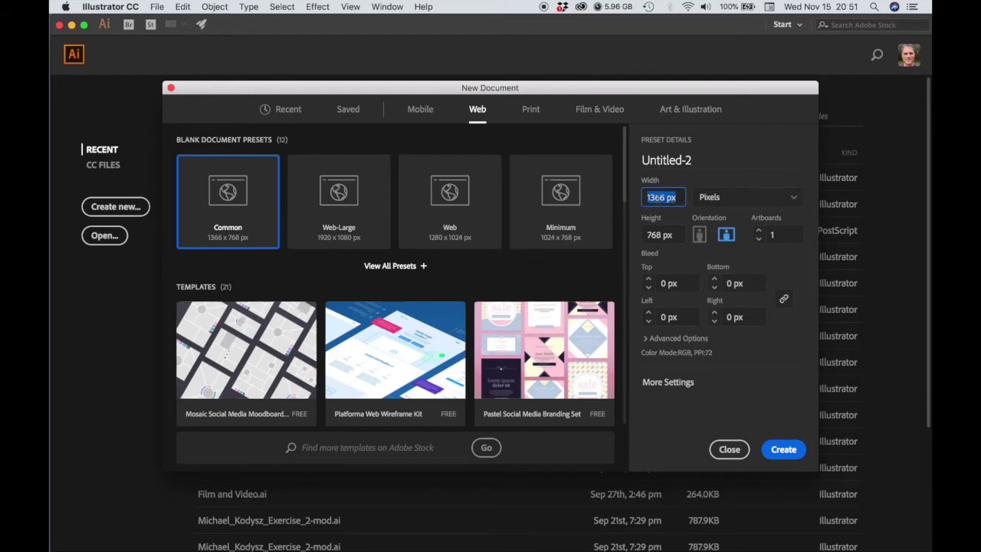
pyautogui.write('1000')
pyautogui.press('Tab')
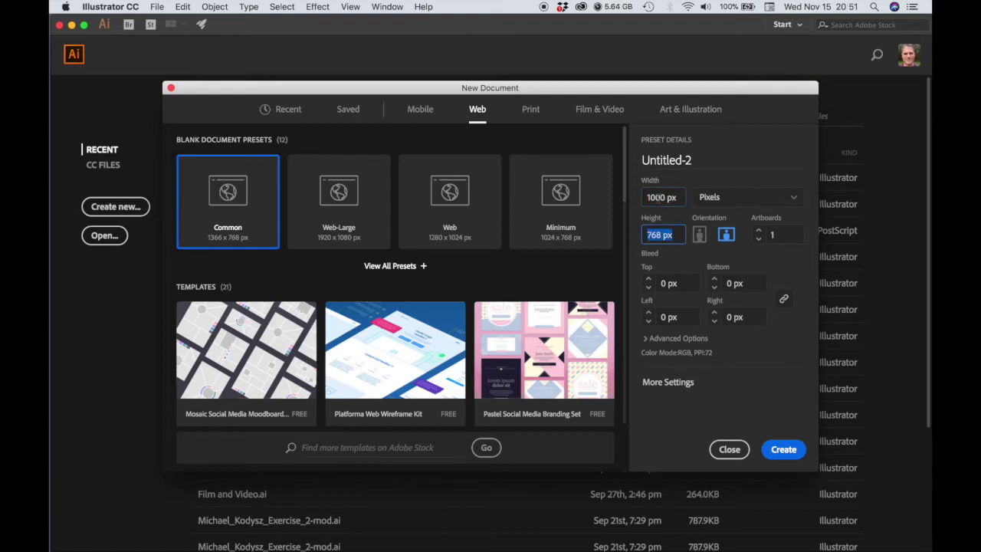
pyautogui.write('2780')
pyautogui.press('Tab')
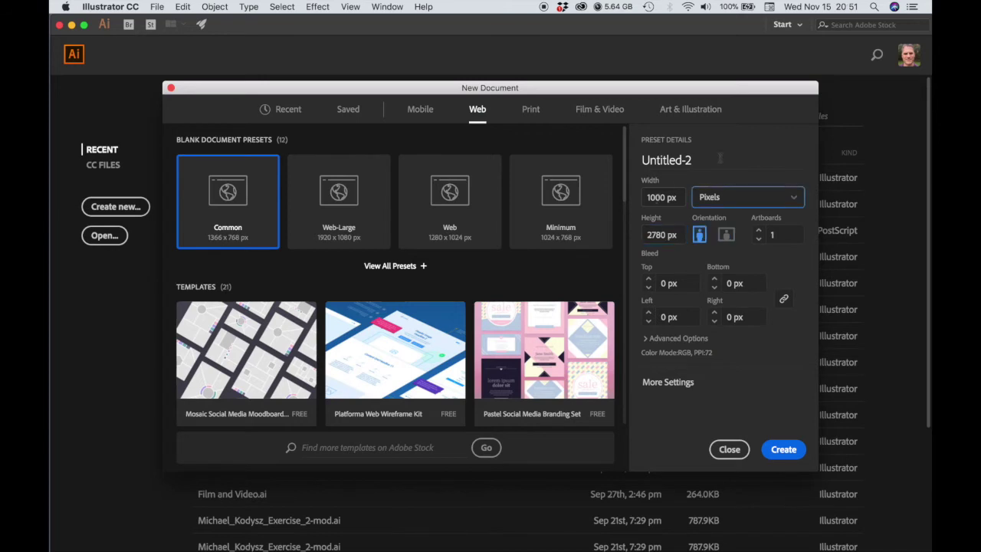
pyautogui.click(779, 451)
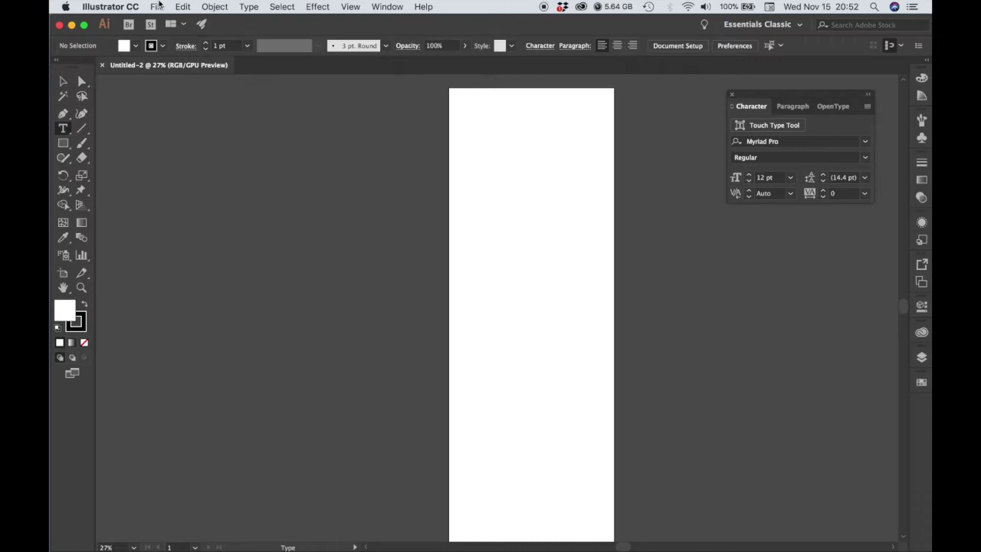
# - Save as Cats&Dogs_Infographic.ai in the Dog&Cat_Infographic folder with default Illustrator options
pyautogui.click(156, 6)
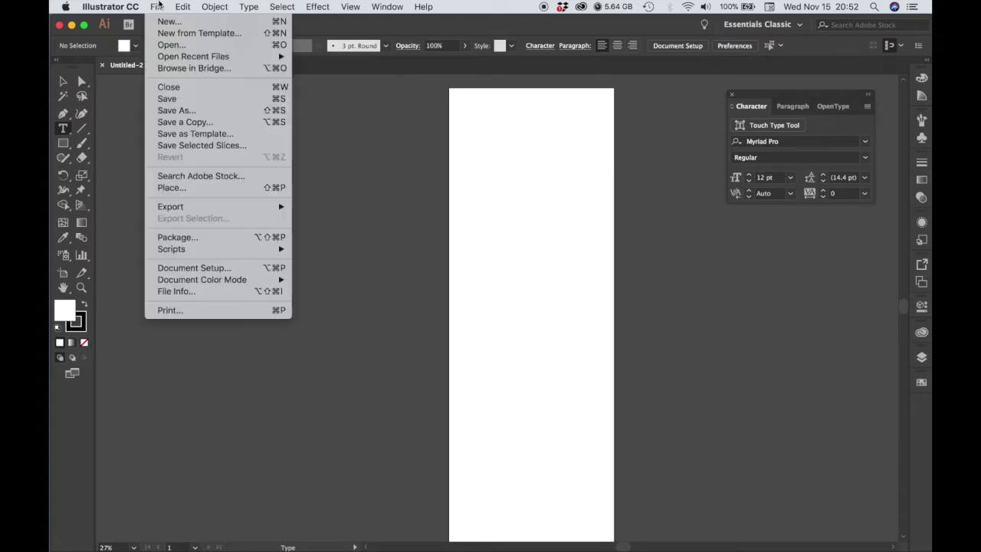
pyautogui.click(164, 98)
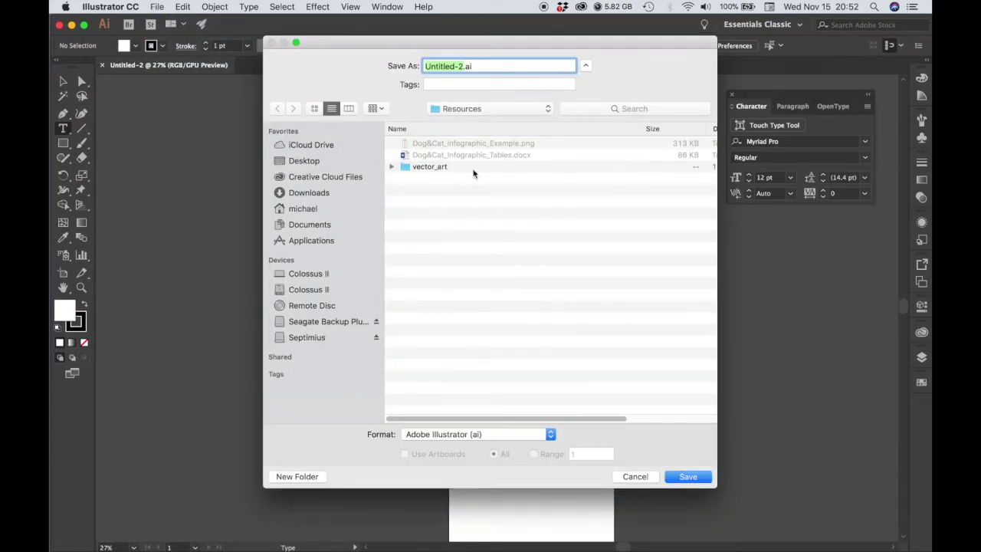
pyautogui.click(483, 109)
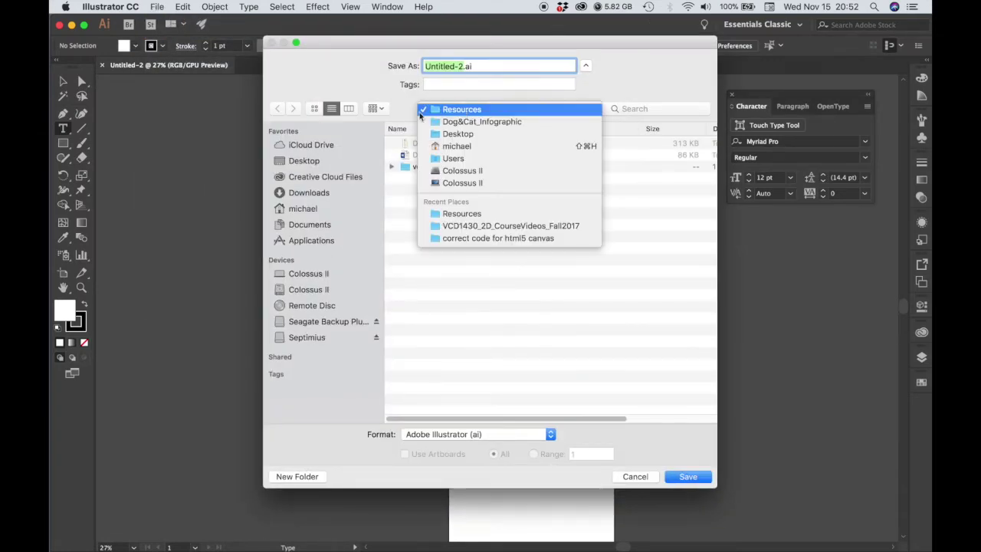
pyautogui.click(480, 123)
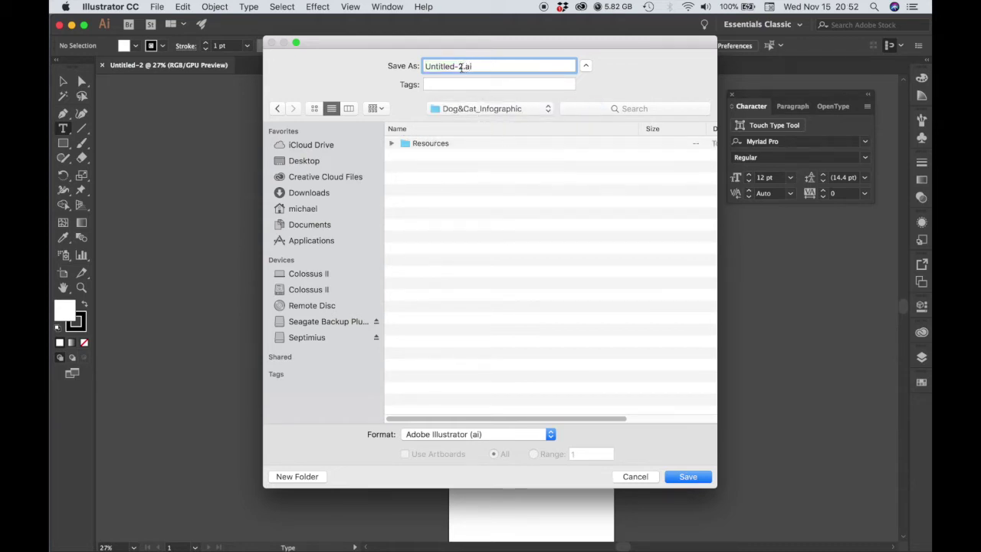
pyautogui.write('Cats')
pyautogui.write('&Dogs')
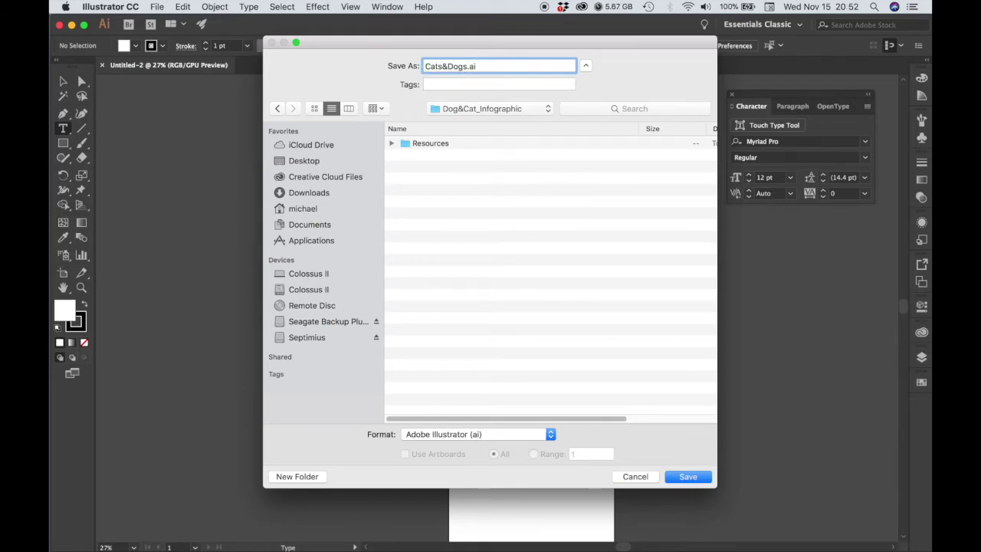
pyautogui.write('_IN')
pyautogui.press('BackSpace')
pyautogui.write('nfo')
pyautogui.write('graphic')
pyautogui.click(696, 478)
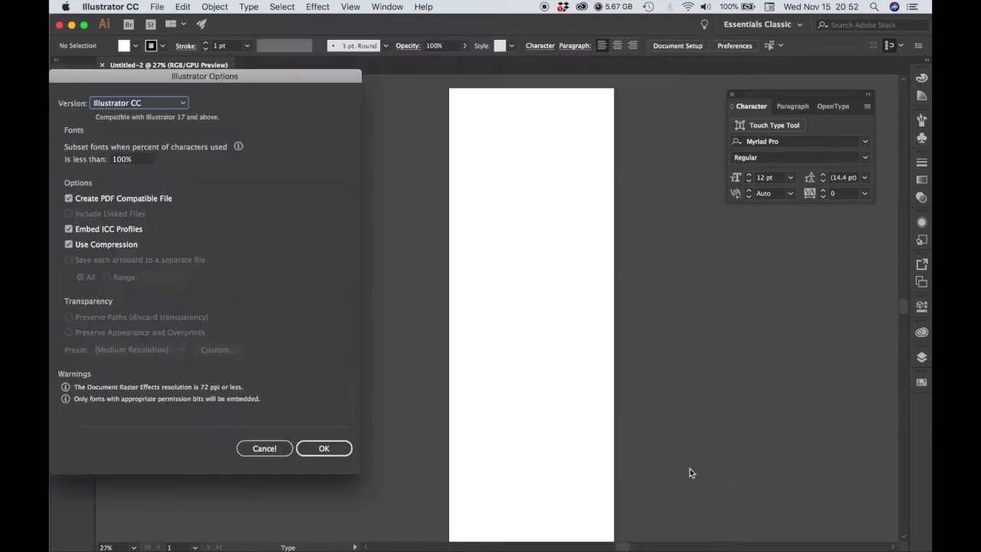
pyautogui.click(325, 452)
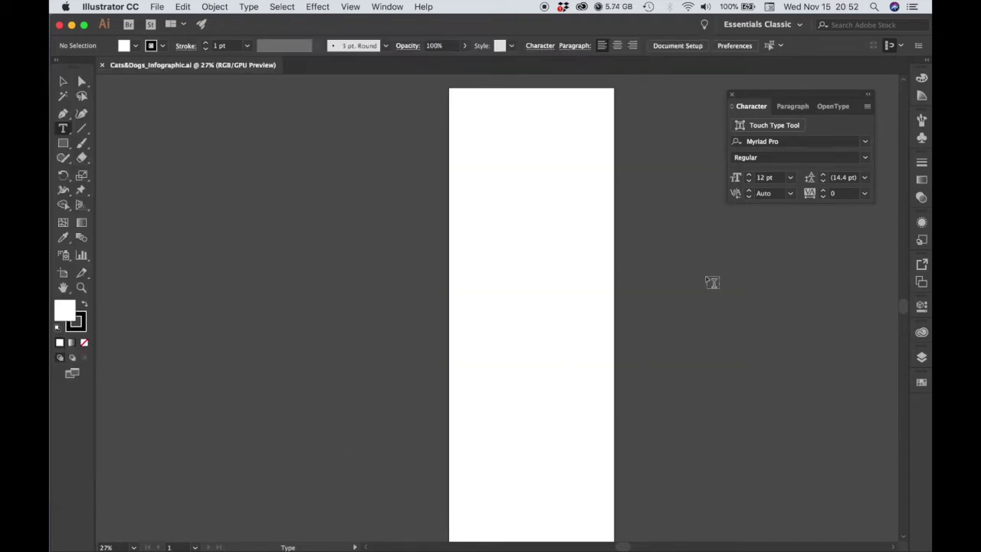
# - Reset the Essentials Classic workspace and merge the panel docks into one column
pyautogui.click(762, 27)
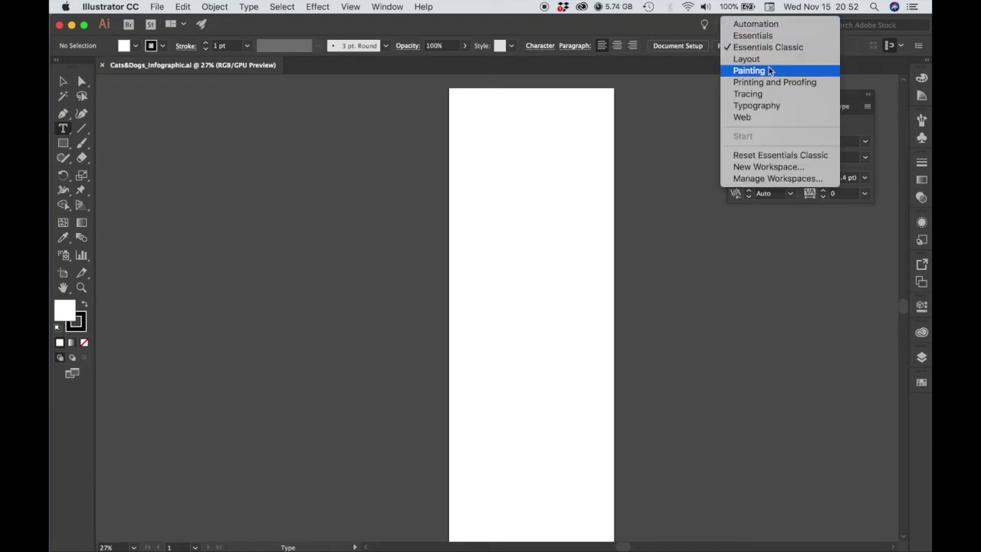
pyautogui.click(765, 156)
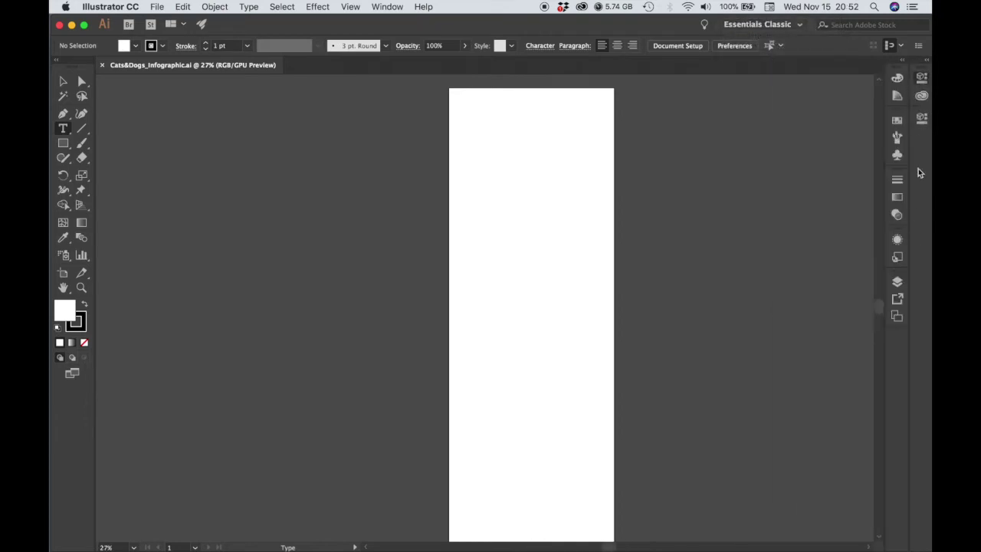
pyautogui.moveTo(922, 117); pyautogui.dragTo(897, 340)
pyautogui.moveTo(922, 79); pyautogui.dragTo(898, 361)
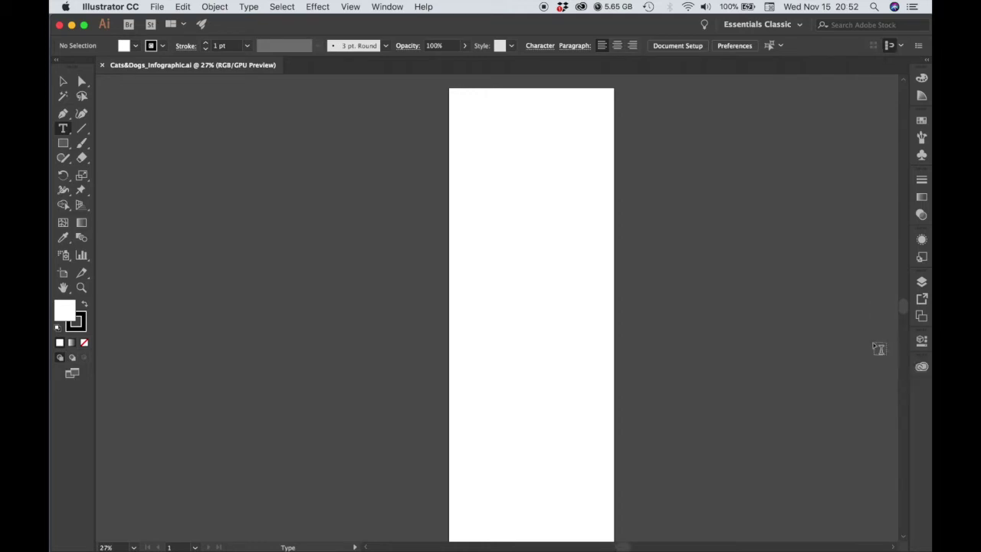
# - Float the Layers panel on its own and rename Layer 1 to background
pyautogui.click(923, 283)
pyautogui.moveTo(778, 281); pyautogui.dragTo(751, 148)
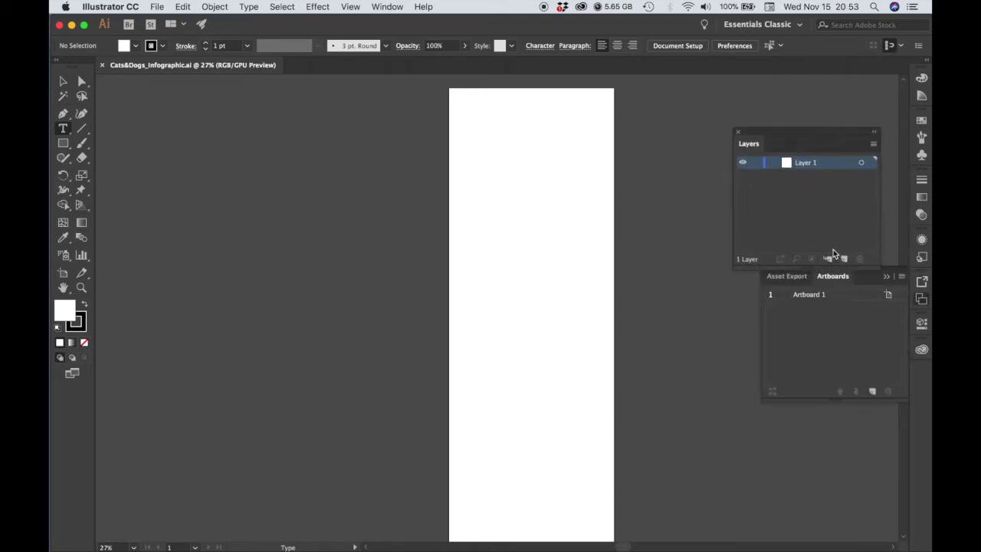
pyautogui.click(923, 300)
pyautogui.doubleClick(807, 164)
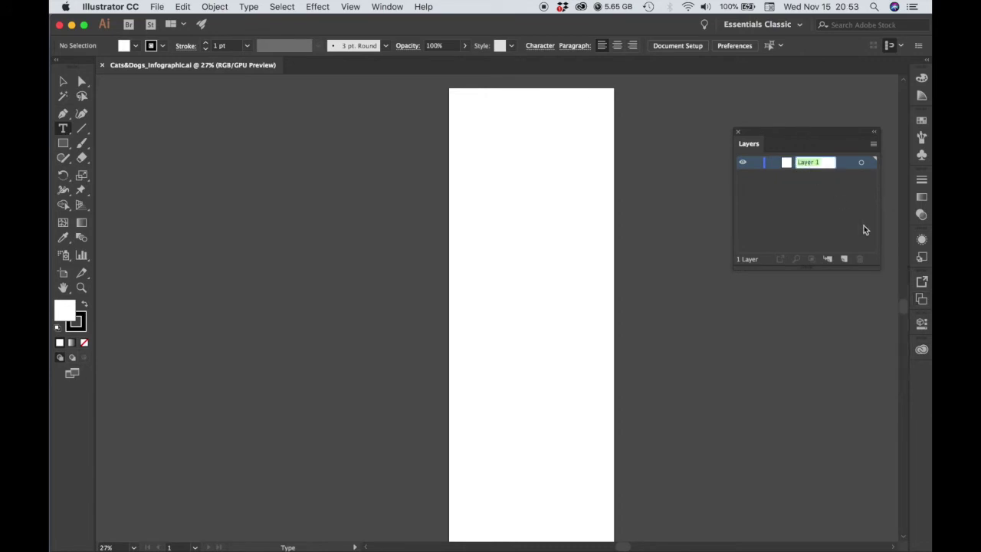
pyautogui.write('b')
pyautogui.write('ackground')
pyautogui.press('Return')
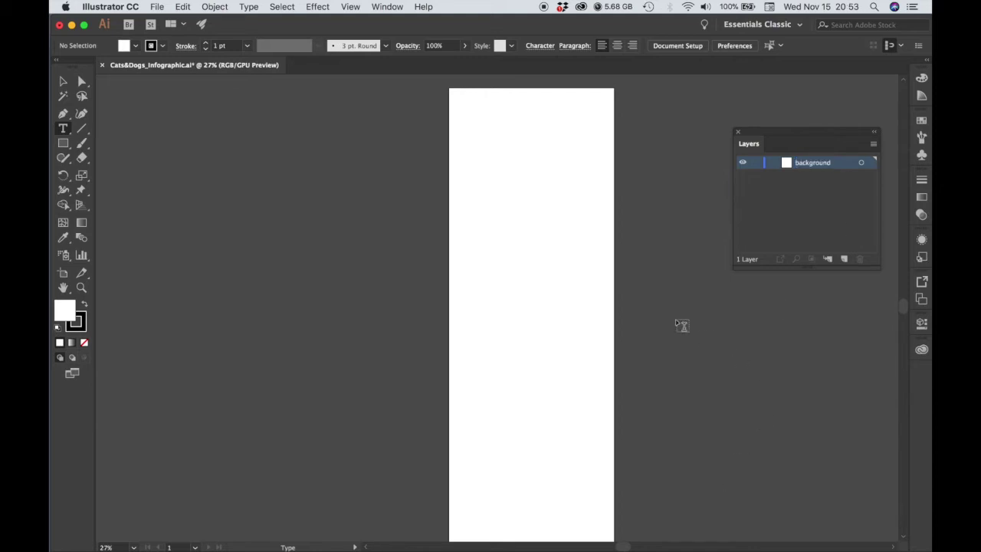
# - Draw a 1000 × 2780 px rectangle using the Rectangle tool's size dialog
pyautogui.click(63, 145)
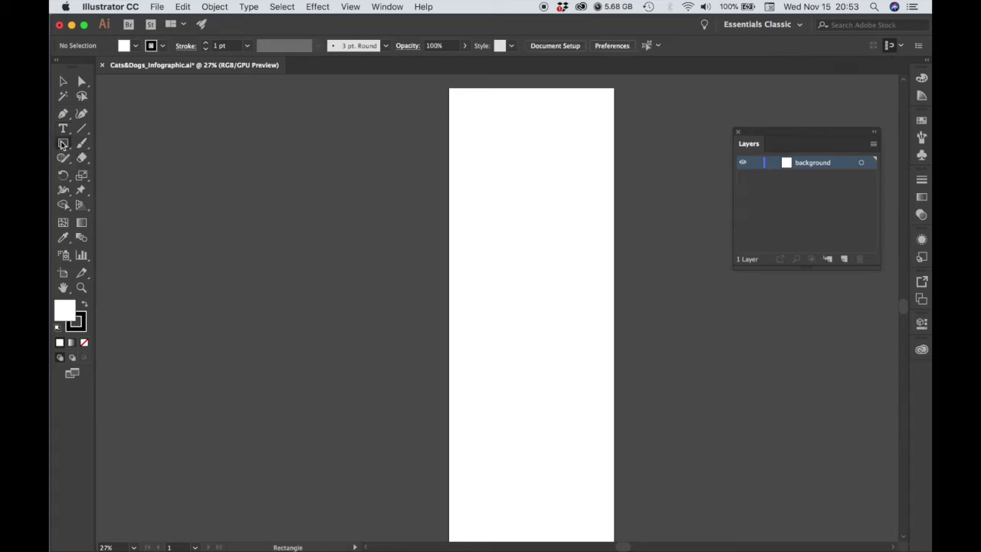
pyautogui.click(513, 155)
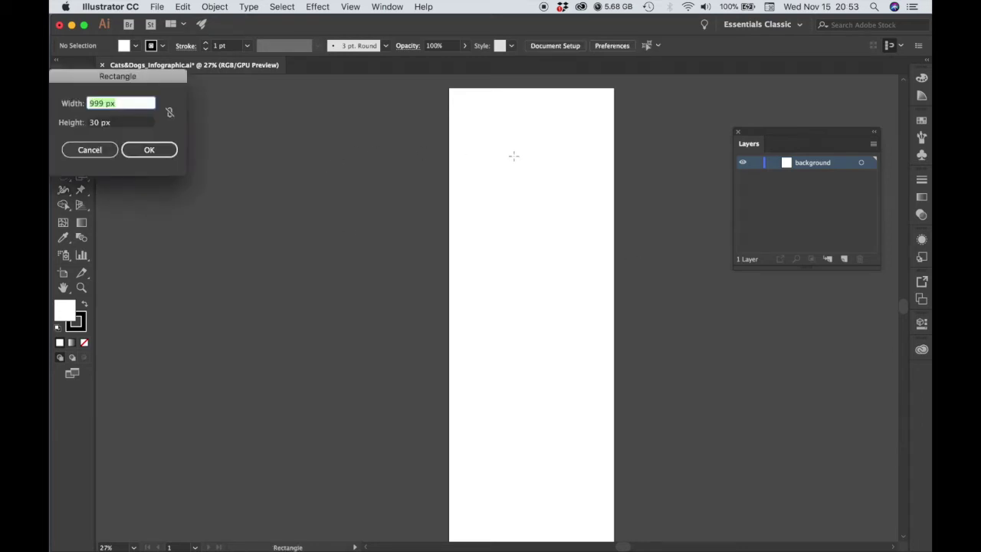
pyautogui.moveTo(136, 85); pyautogui.dragTo(317, 103)
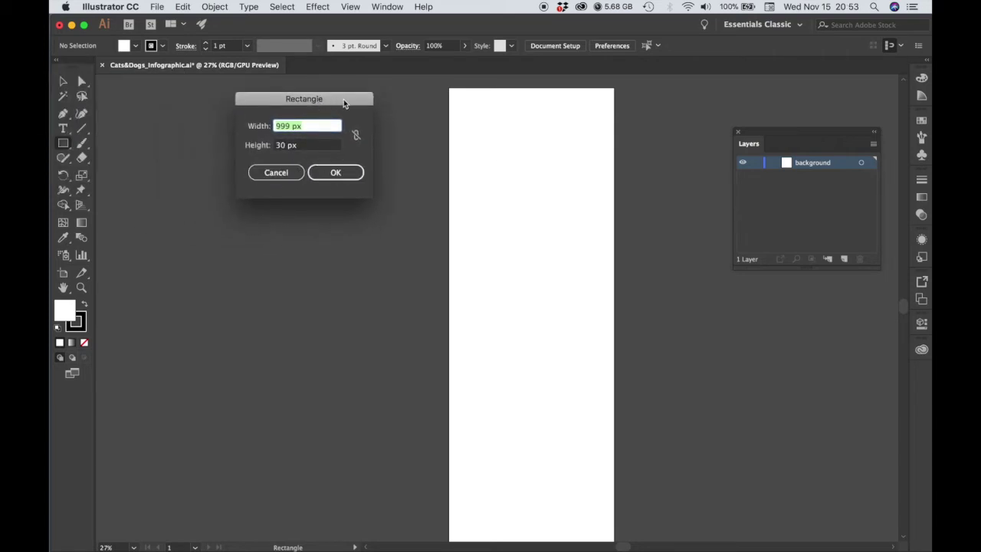
pyautogui.write('1000')
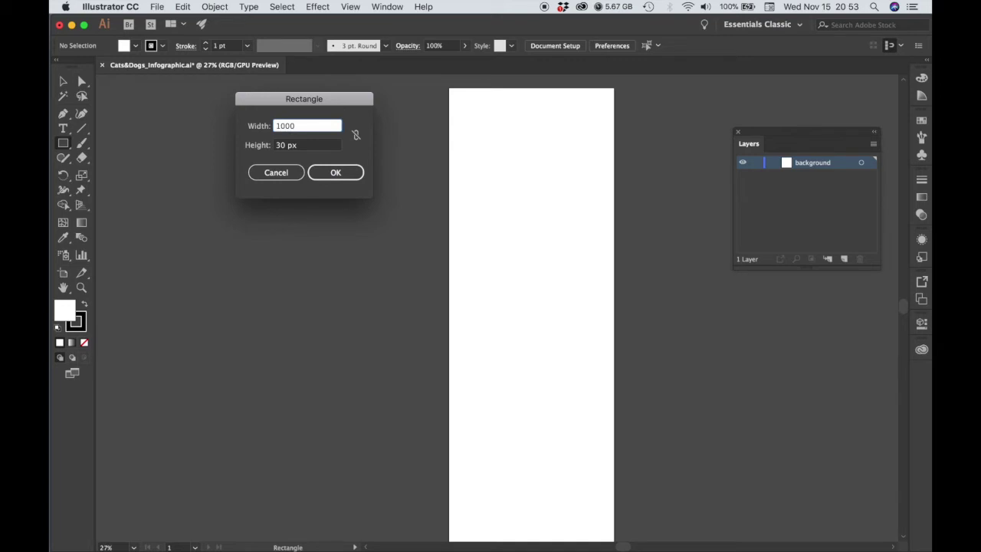
pyautogui.press('Tab')
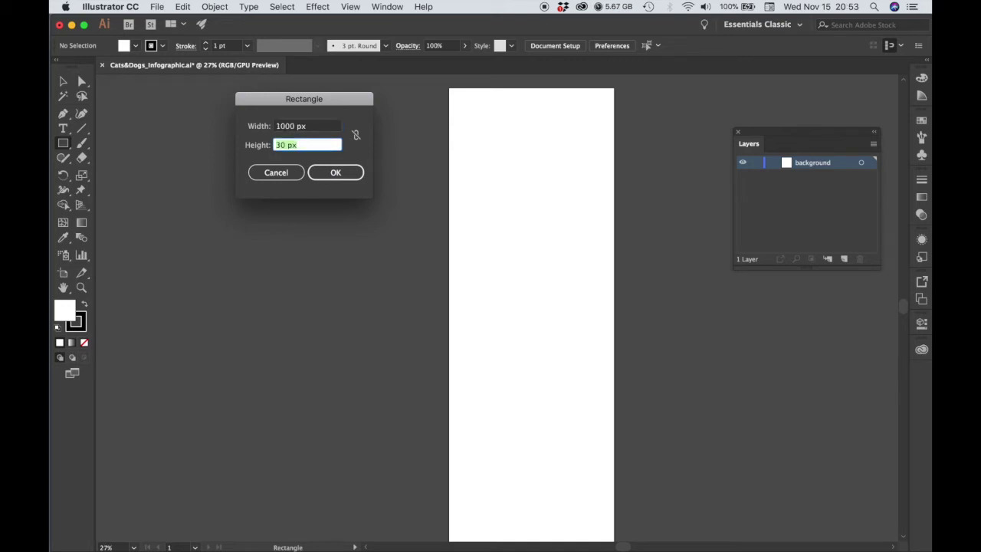
pyautogui.write('2780')
pyautogui.click(337, 178)
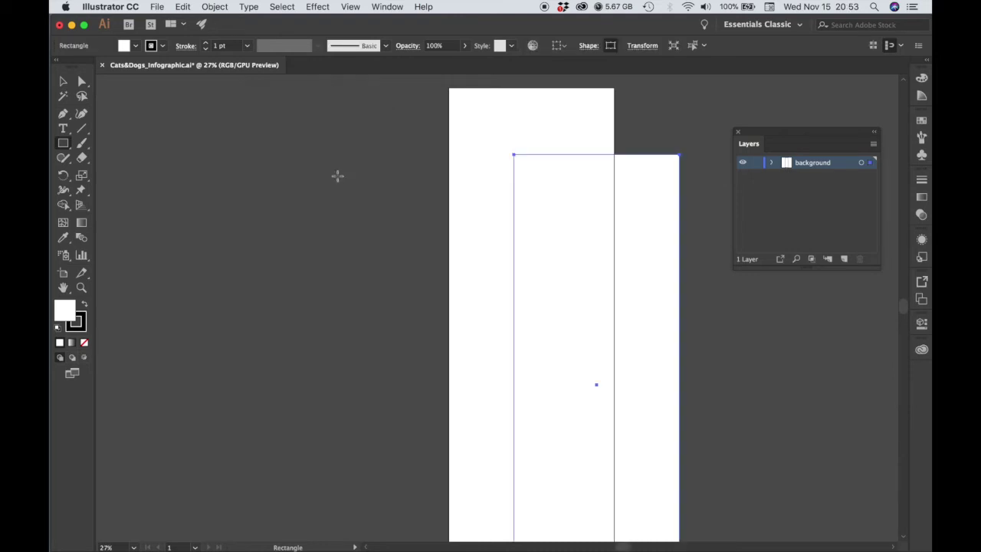
# - Switch to the Selection tool and toggle a snapping option in the View menu
pyautogui.click(63, 81)
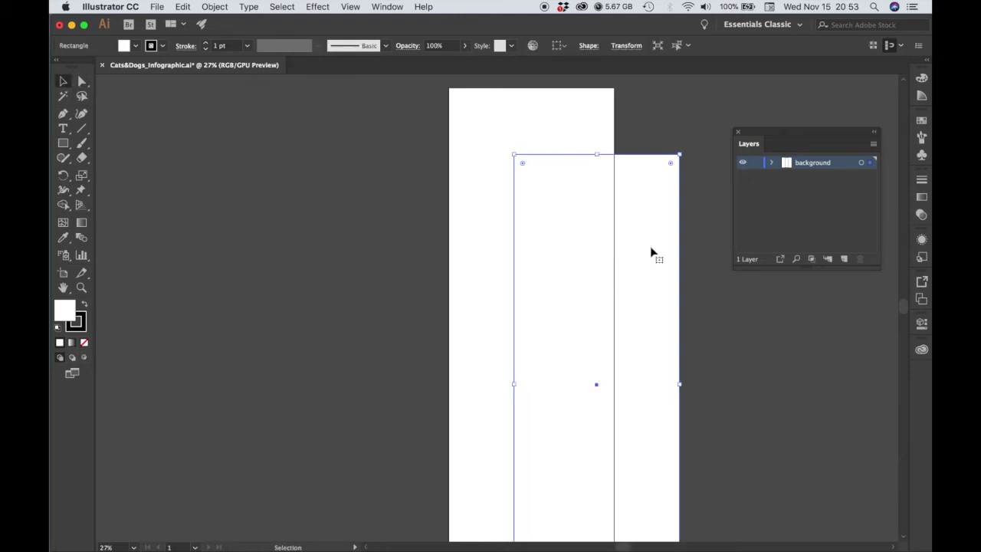
pyautogui.click(352, 6)
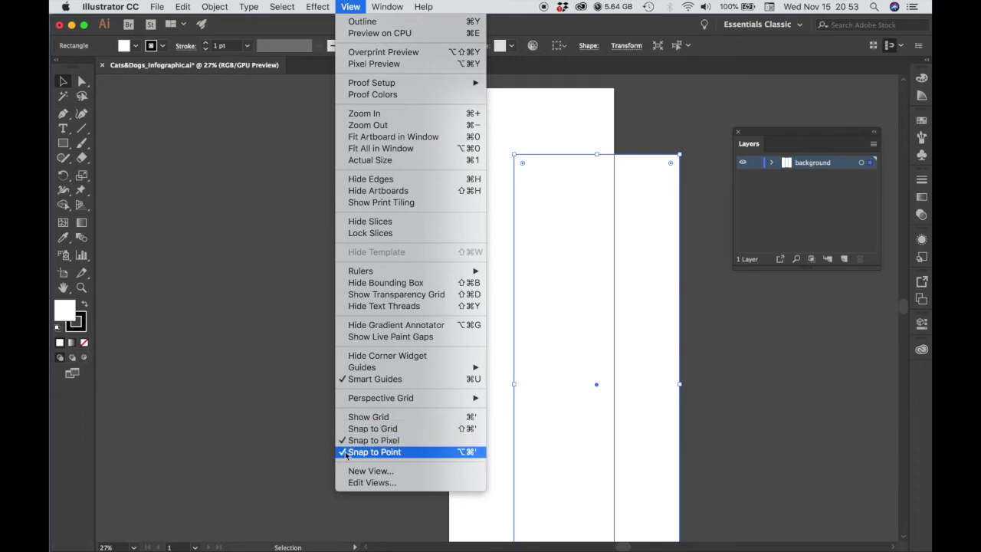
pyautogui.click(346, 440)
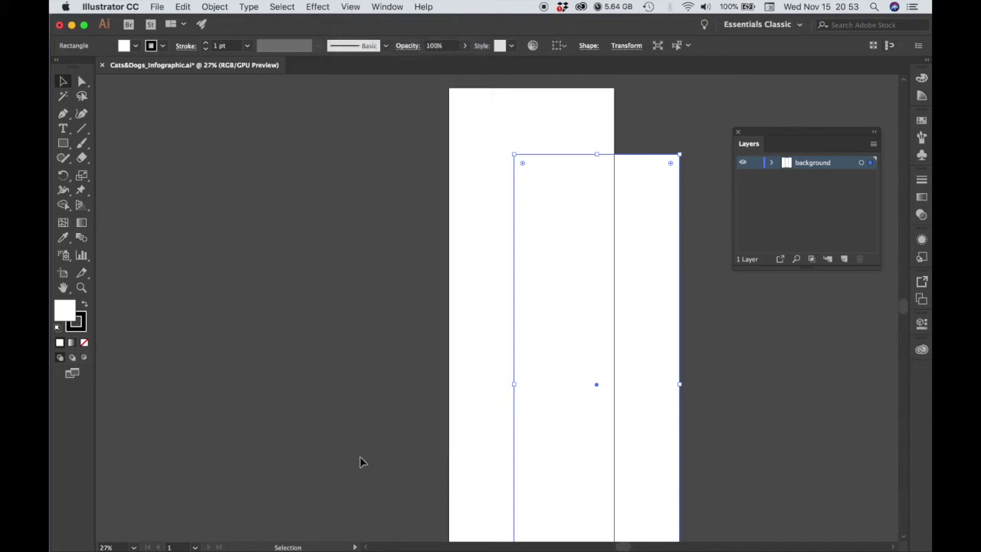
# - Drag the white rectangle so its top-left corner snaps to the artboard's top-left corner
pyautogui.moveTo(592, 272); pyautogui.dragTo(526, 205)
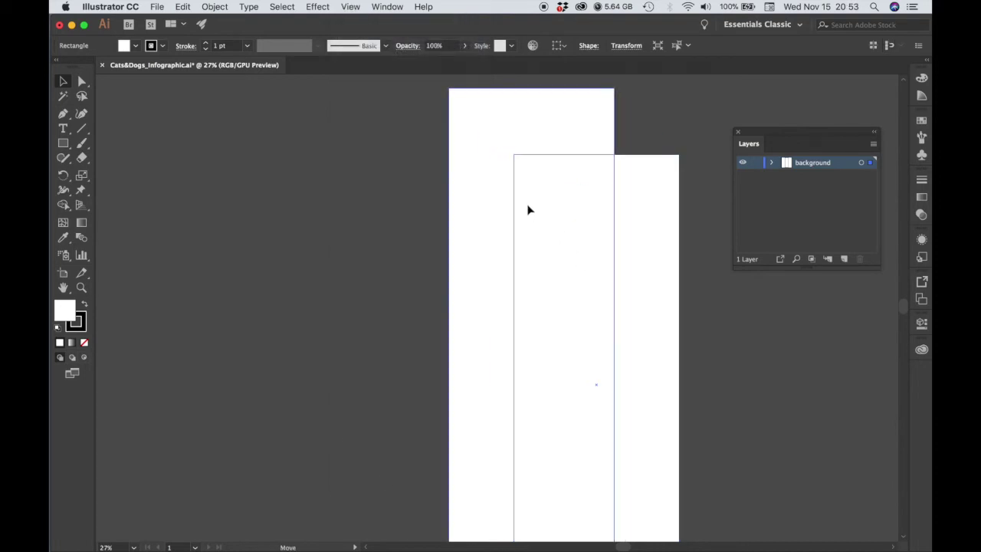
pyautogui.moveTo(527, 208); pyautogui.dragTo(528, 210)
pyautogui.press('c')
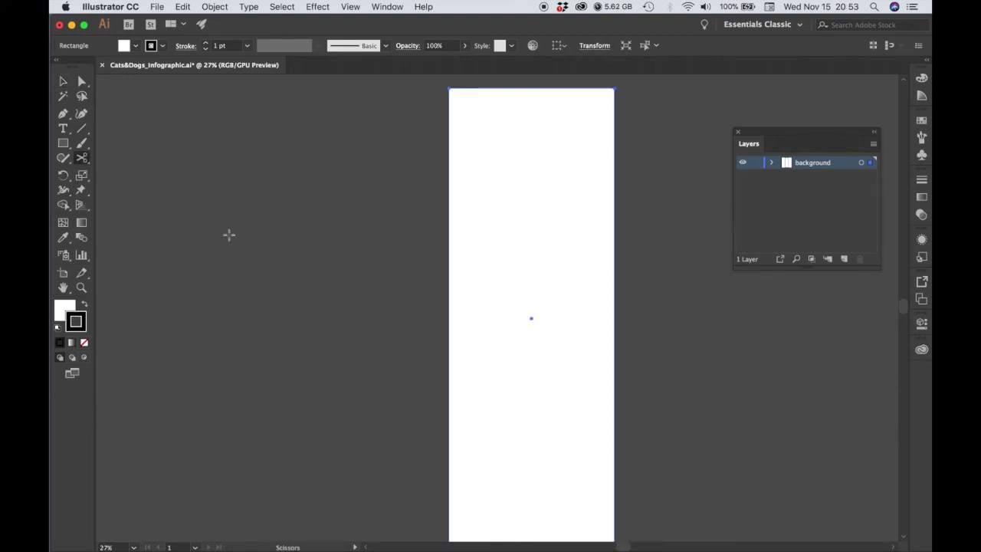
# - Fill the background rectangle with cream #ffeebd, then deselect it
pyautogui.click(61, 311)
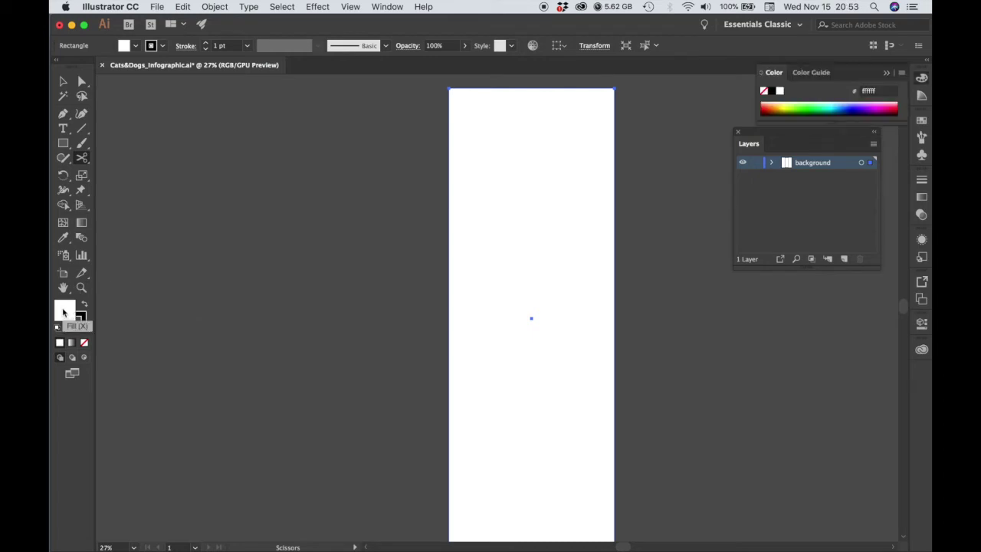
pyautogui.doubleClick(63, 312)
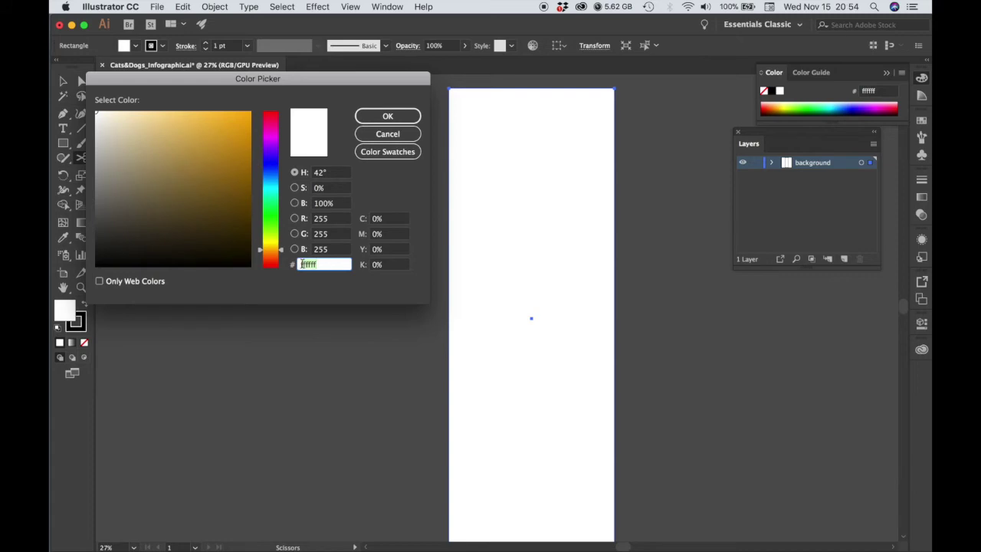
pyautogui.press('BackSpace')
pyautogui.write('ffeebd')
pyautogui.press('Return')
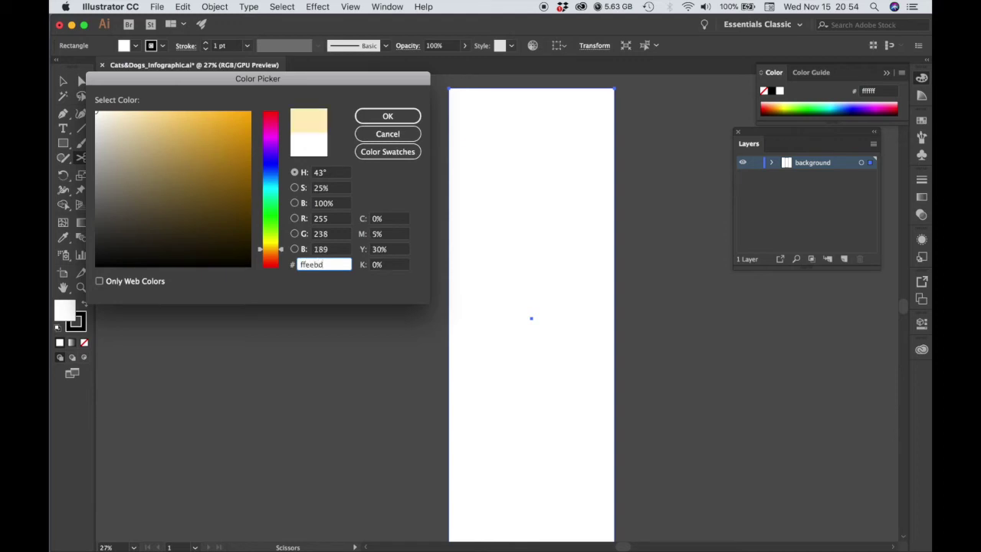
pyautogui.click(62, 81)
pyautogui.click(401, 153)
# - Zoom into the artboard's top-left corner and nudge the cream rectangle down and right
pyautogui.moveTo(525, 135); pyautogui.dragTo(611, 290)
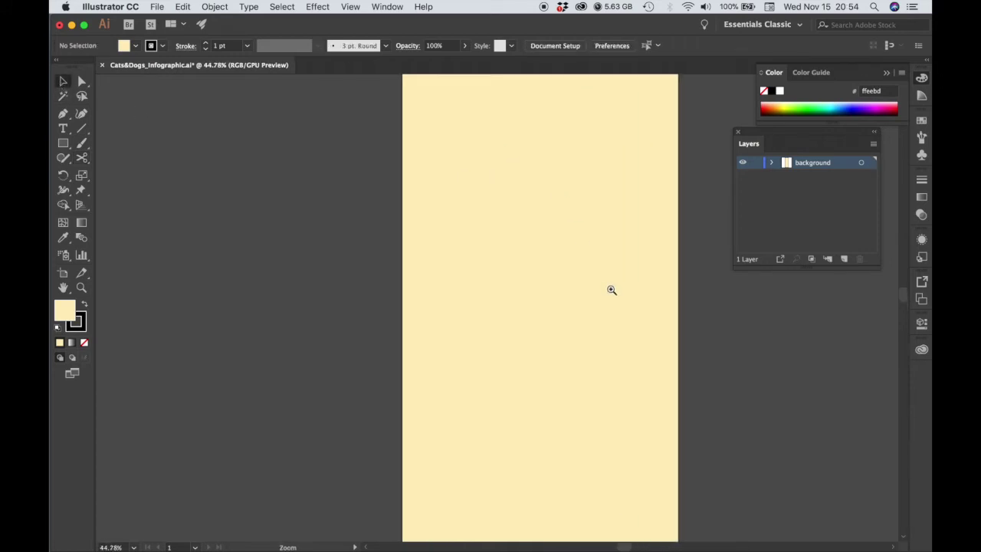
pyautogui.moveTo(514, 151); pyautogui.dragTo(508, 376)
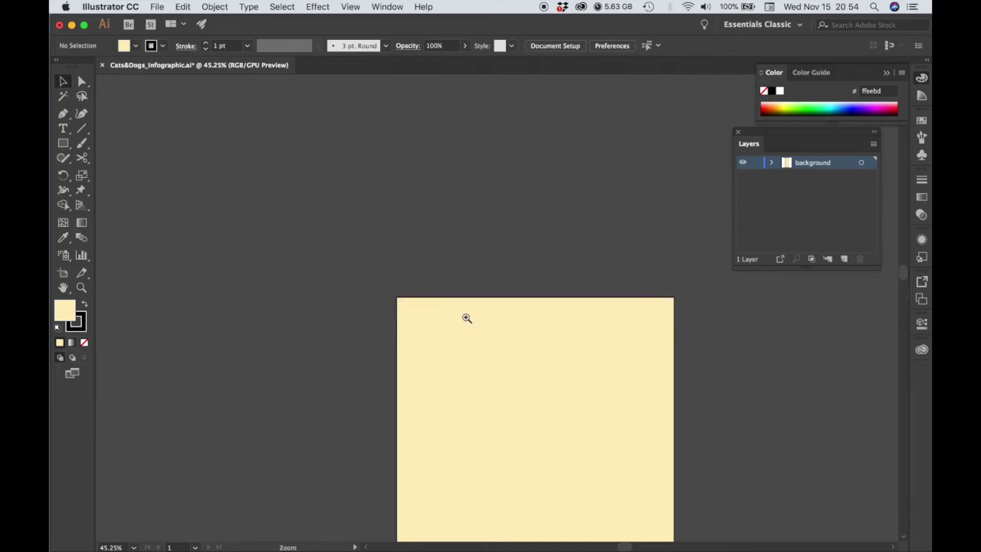
pyautogui.moveTo(467, 318)
pyautogui.mouseDown()
pyautogui.moveTo(672, 345)
pyautogui.moveTo(519, 344)
pyautogui.moveTo(540, 304)
pyautogui.mouseUp()
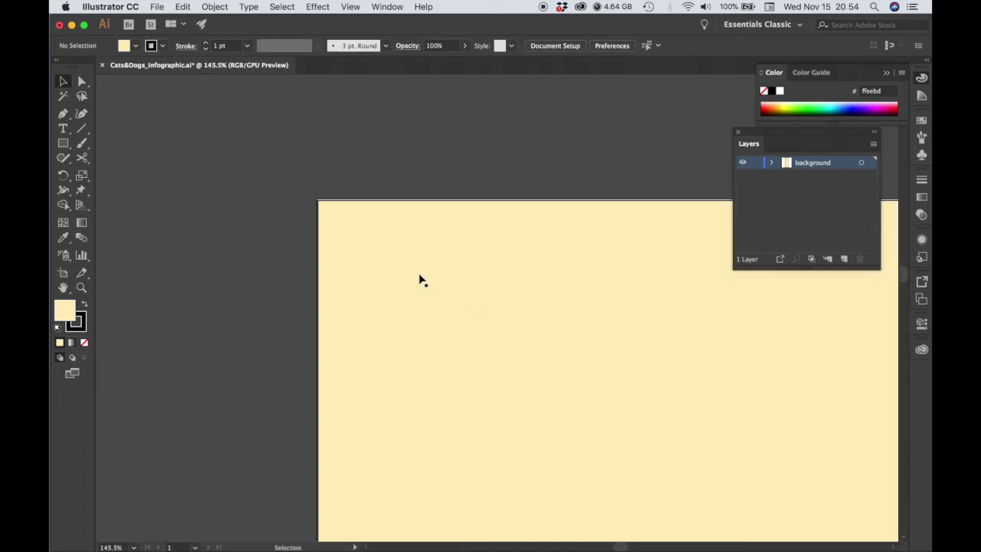
pyautogui.click(393, 263)
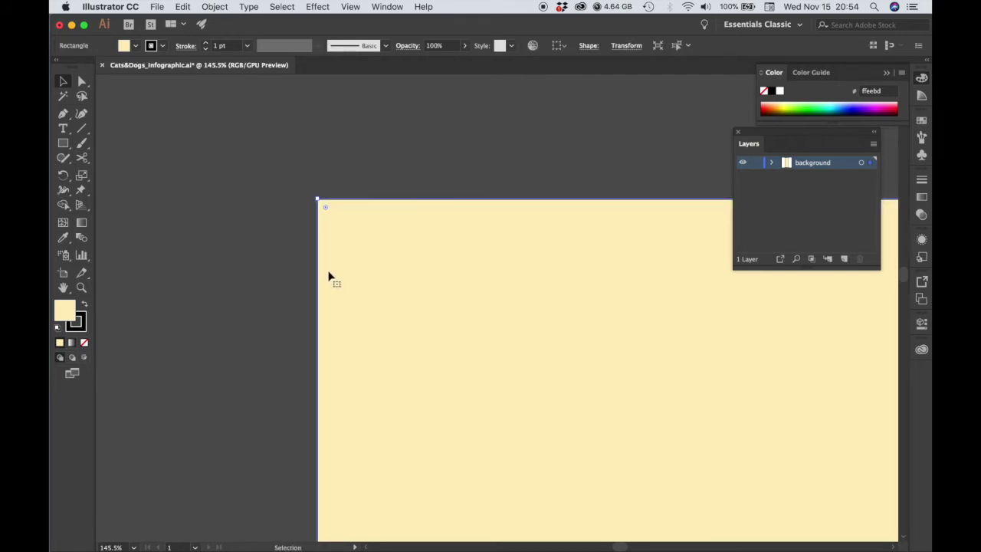
pyautogui.moveTo(382, 249)
pyautogui.mouseDown()
pyautogui.moveTo(394, 284)
pyautogui.moveTo(522, 313)
pyautogui.moveTo(373, 265)
pyautogui.mouseUp()
pyautogui.hotkey('ctrl', 'space')
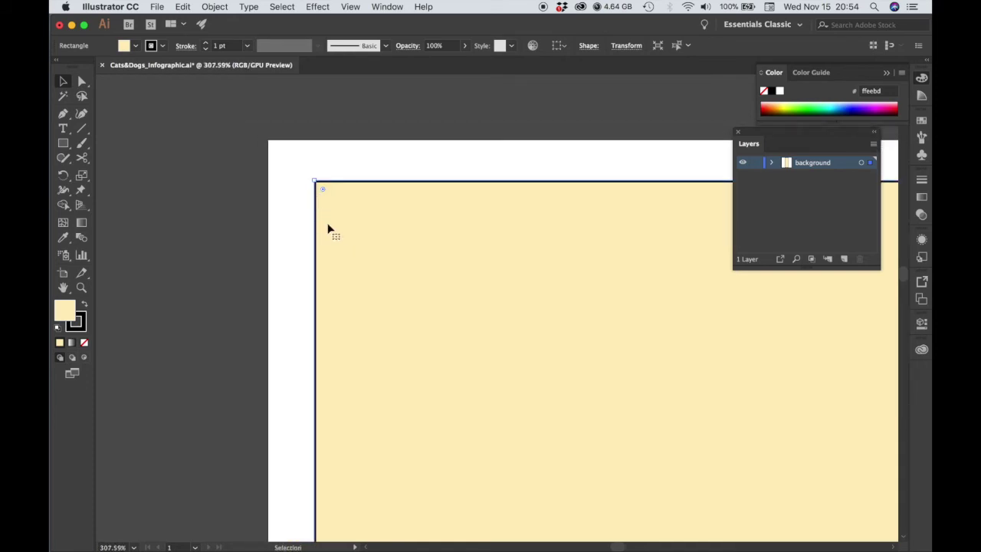
pyautogui.click(163, 47)
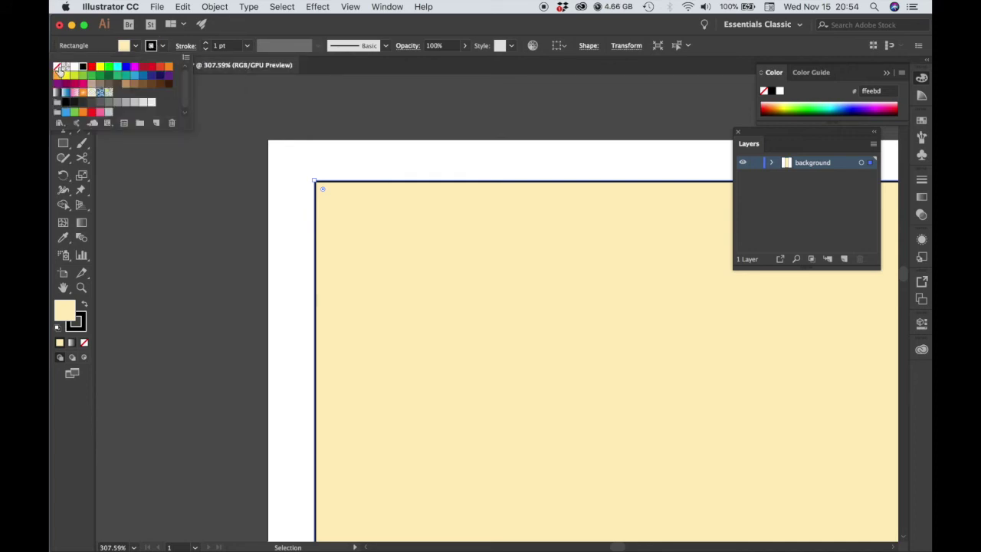
# - Set the rectangle's stroke to None and snap it to the artboard's top-left corner
pyautogui.click(59, 70)
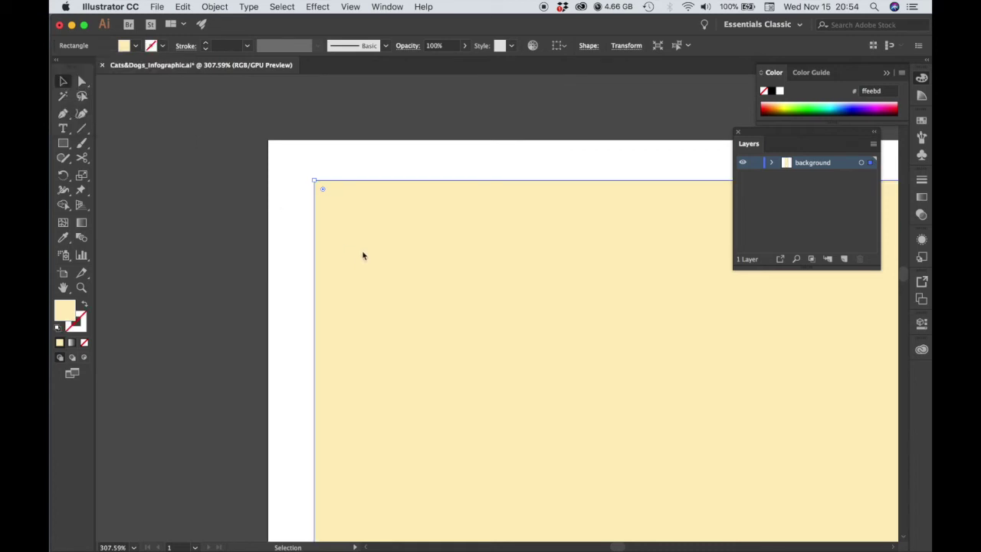
pyautogui.click(292, 242)
pyautogui.moveTo(483, 279); pyautogui.dragTo(439, 242)
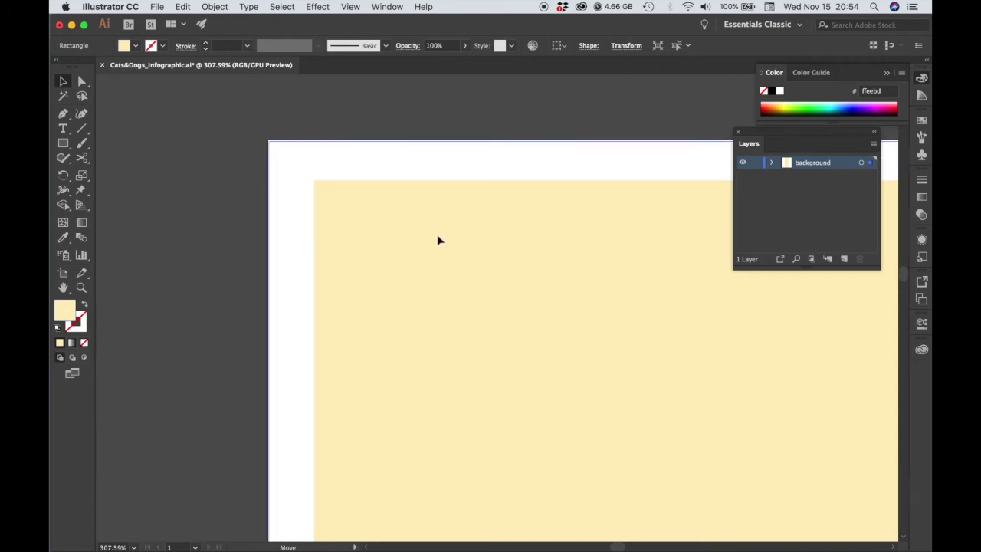
pyautogui.moveTo(439, 242); pyautogui.dragTo(435, 243)
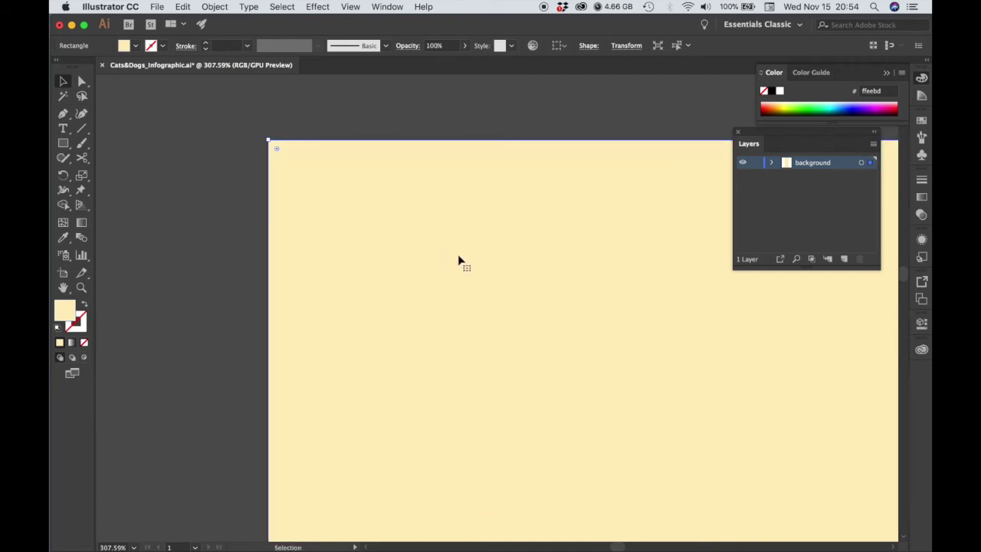
pyautogui.click(316, 101)
# - Pan and zoom out until the whole tall artboard is centred in the window
pyautogui.press('space')
pyautogui.moveTo(615, 233); pyautogui.dragTo(307, 224)
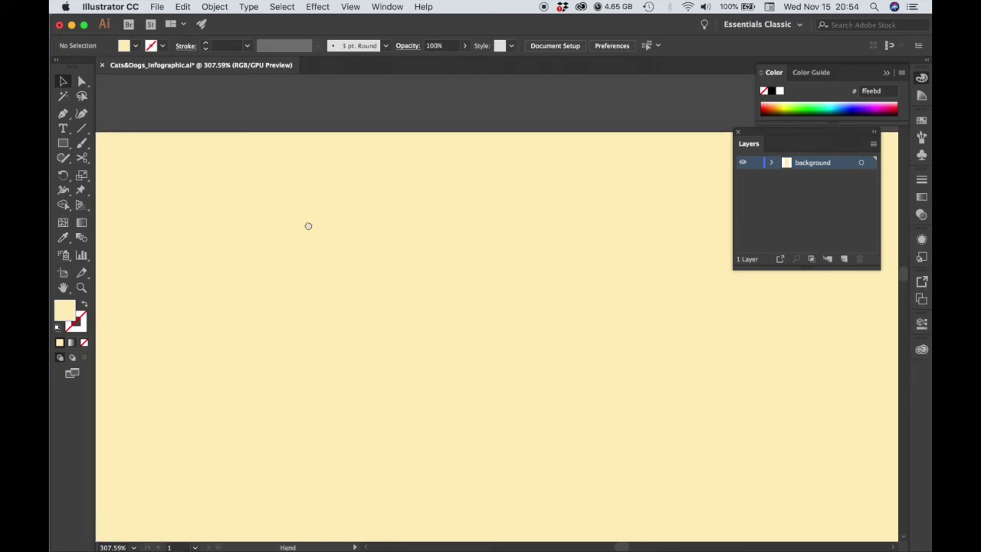
pyautogui.keyDown('alt'); pyautogui.click(545, 221); pyautogui.keyUp('alt')
pyautogui.keyDown('alt'); pyautogui.click(527, 413); pyautogui.keyUp('alt')
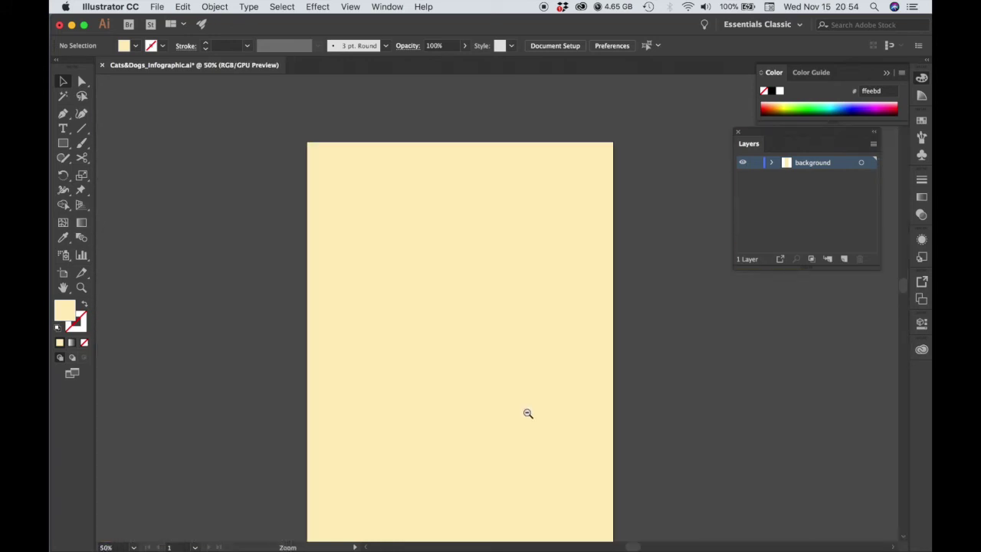
pyautogui.keyDown('alt'); pyautogui.click(525, 341); pyautogui.keyUp('alt')
pyautogui.moveTo(508, 366)
pyautogui.mouseDown()
pyautogui.moveTo(512, 322)
pyautogui.moveTo(526, 324)
pyautogui.mouseUp()
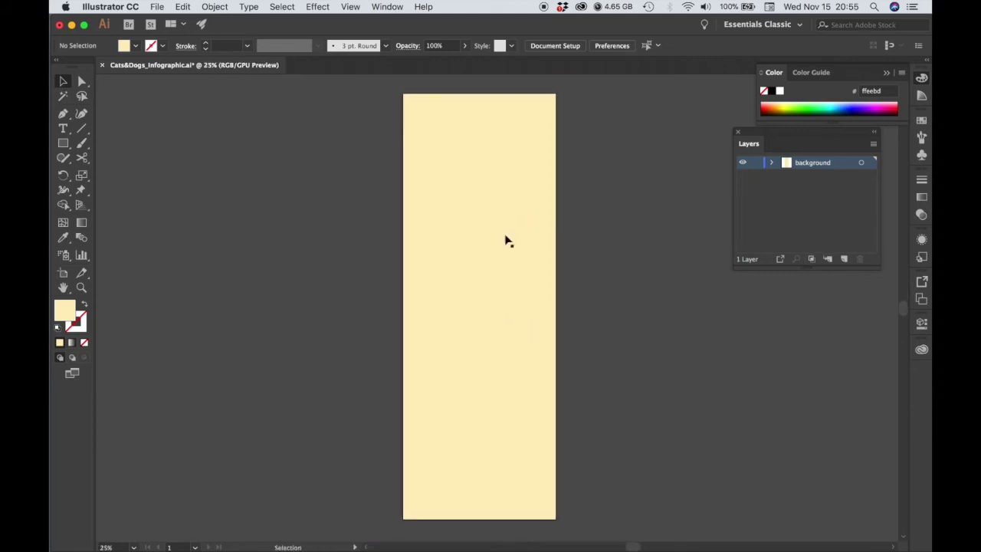
# - Expand the background layer and lock its cream <Rect> sublayer
pyautogui.click(773, 164)
pyautogui.click(757, 175)
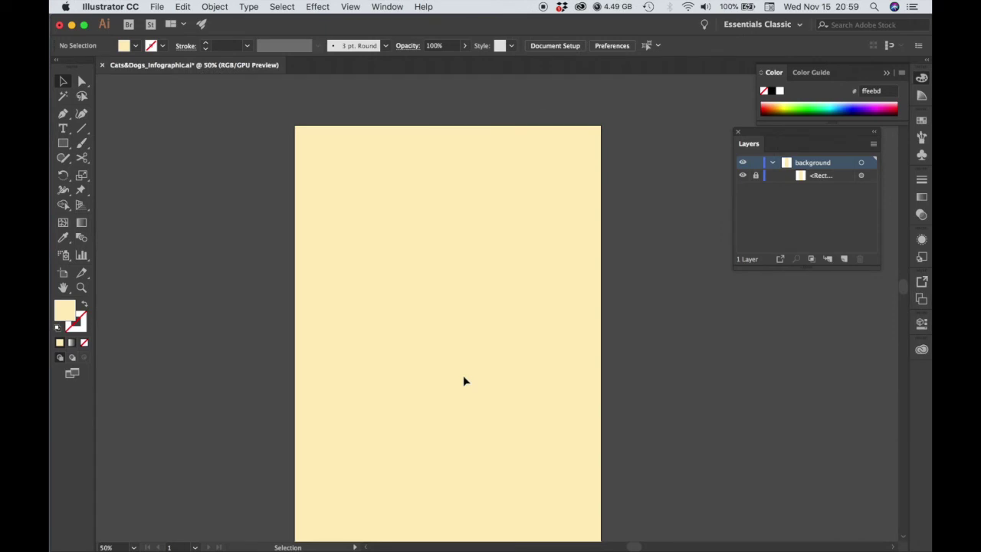
pyautogui.click(349, 6)
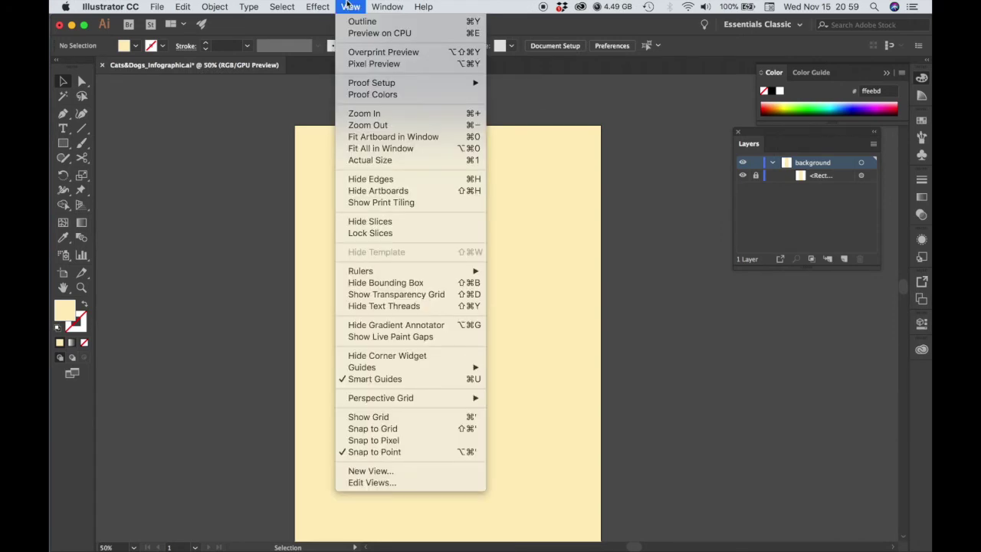
pyautogui.moveTo(360, 271)
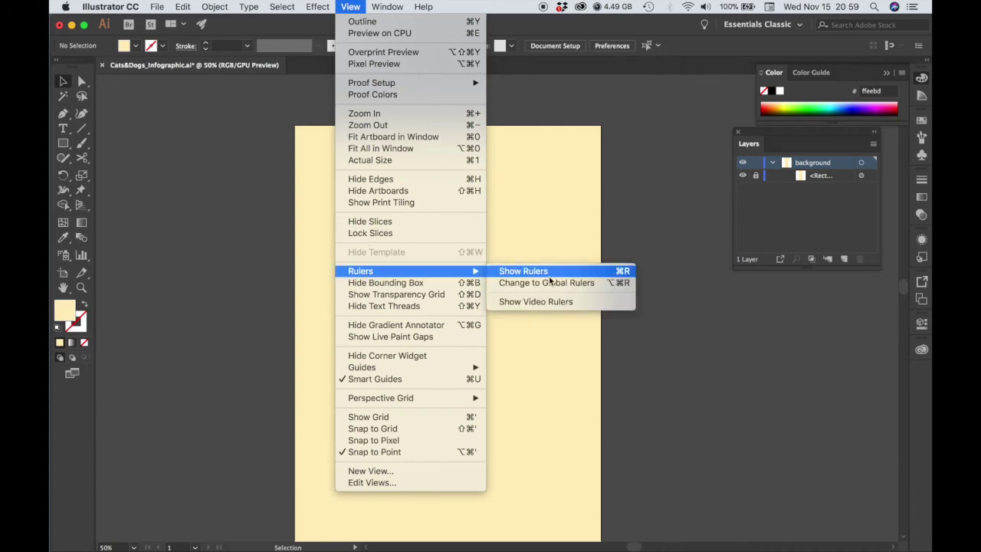
# - Show rulers and drag a top-margin guide just below the artboard's top edge
pyautogui.click(529, 271)
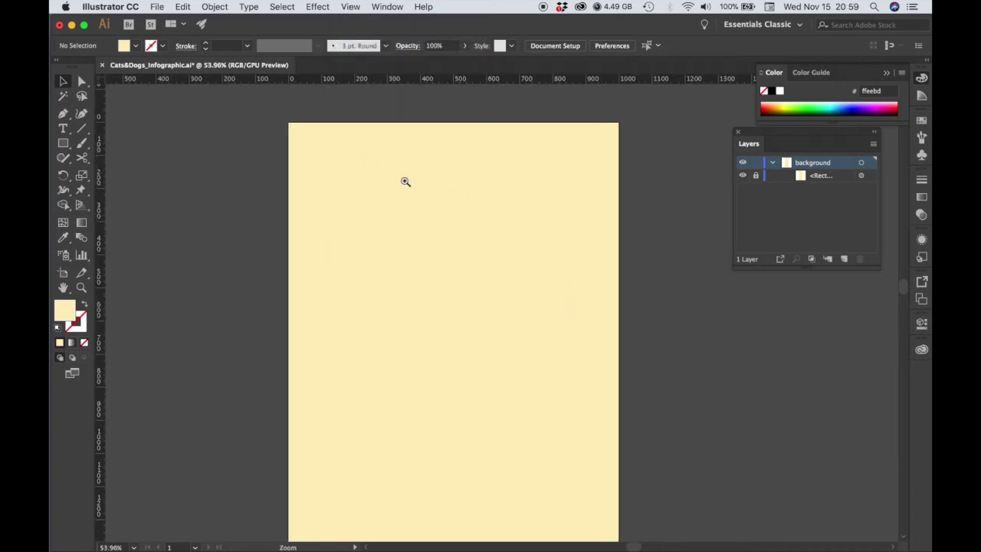
pyautogui.moveTo(405, 182)
pyautogui.mouseDown()
pyautogui.moveTo(394, 223)
pyautogui.moveTo(436, 228)
pyautogui.moveTo(401, 206)
pyautogui.moveTo(348, 205)
pyautogui.moveTo(373, 212)
pyautogui.moveTo(279, 180)
pyautogui.moveTo(278, 168)
pyautogui.mouseUp()
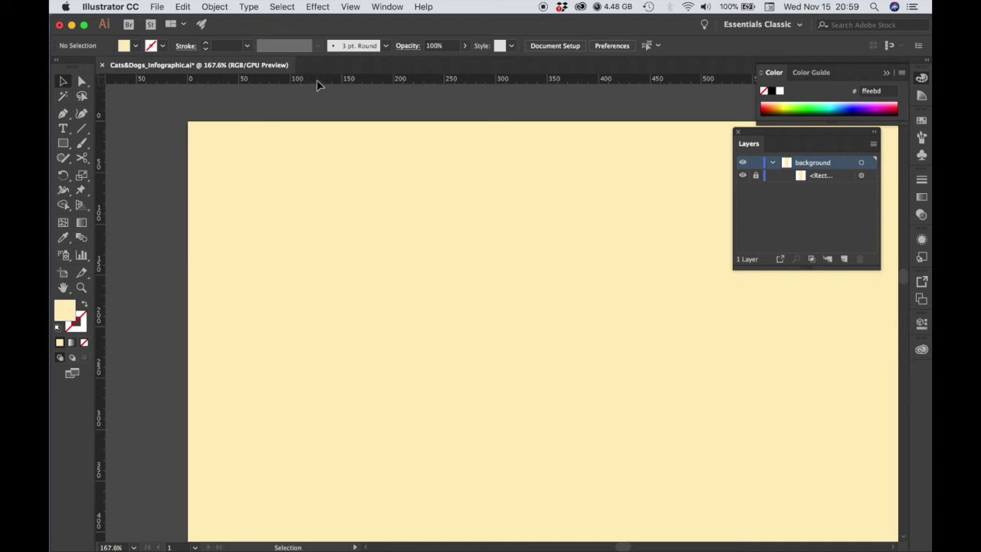
pyautogui.moveTo(316, 80); pyautogui.dragTo(302, 151)
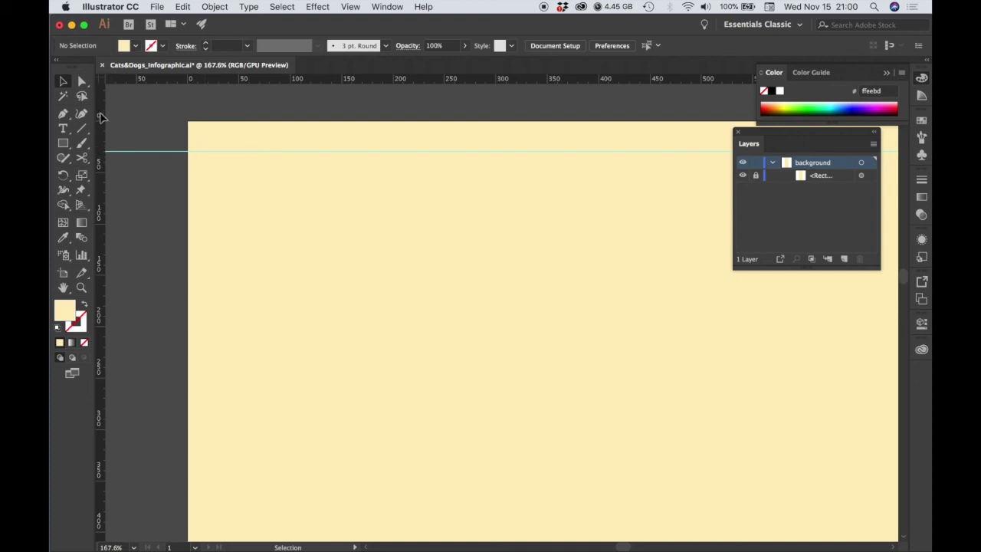
# - Place vertical margin guides just inside the artboard's left and right edges
pyautogui.moveTo(102, 118); pyautogui.dragTo(219, 125)
pyautogui.moveTo(662, 233); pyautogui.dragTo(273, 234)
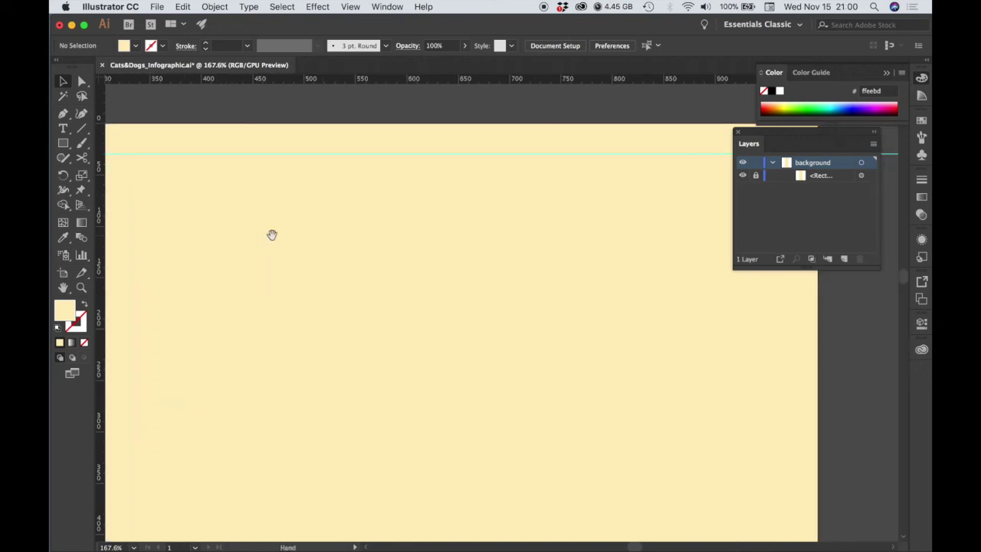
pyautogui.moveTo(564, 223); pyautogui.dragTo(373, 223)
pyautogui.moveTo(102, 156); pyautogui.dragTo(280, 166)
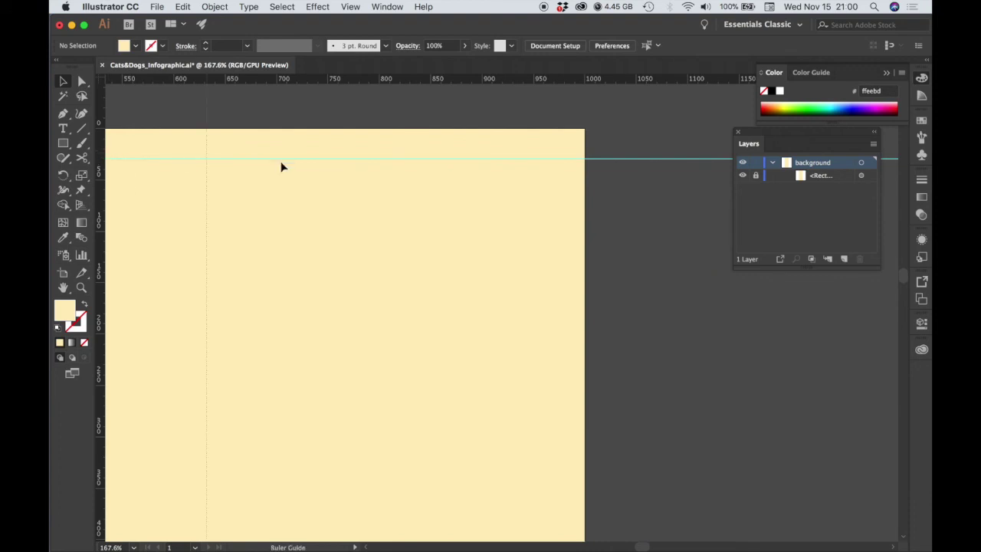
pyautogui.moveTo(562, 179); pyautogui.dragTo(556, 179)
pyautogui.press('z')
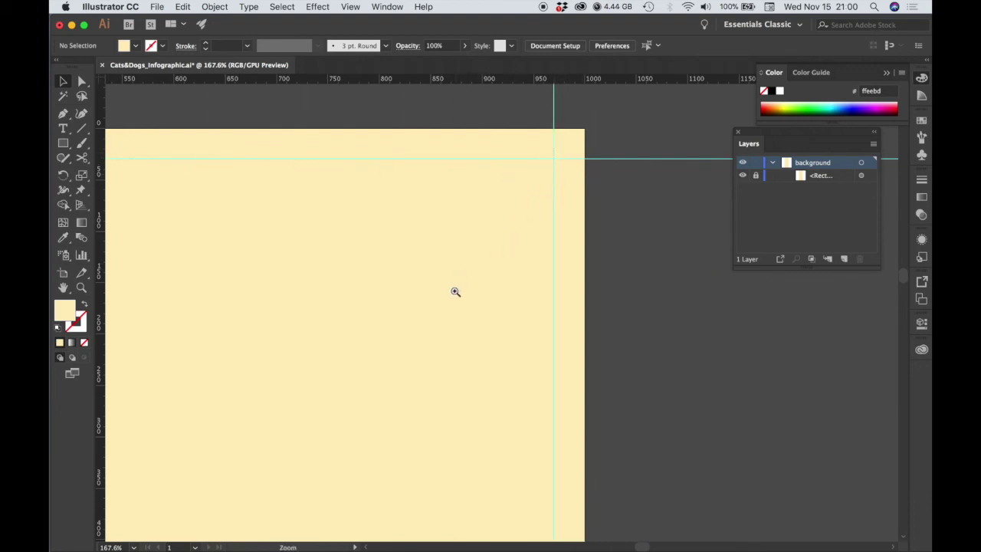
pyautogui.moveTo(455, 291)
pyautogui.mouseDown()
pyautogui.moveTo(615, 247)
pyautogui.moveTo(380, 293)
pyautogui.mouseUp()
# - Zoom to the artboard's bottom and add a horizontal guide just above its bottom edge
pyautogui.scroll(-3, 380, 294)
pyautogui.hscroll(-5, 380, 293)
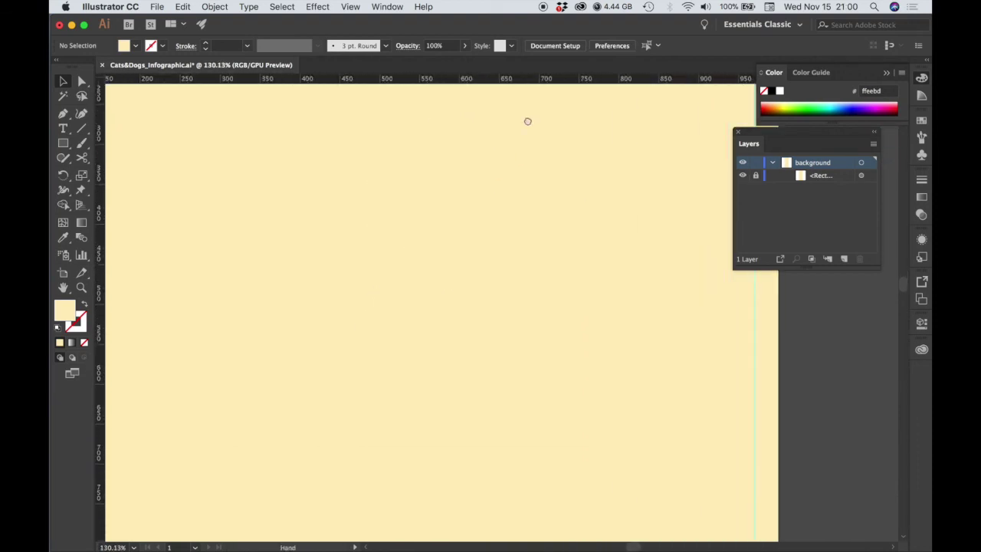
pyautogui.hscroll(3, 506, 373)
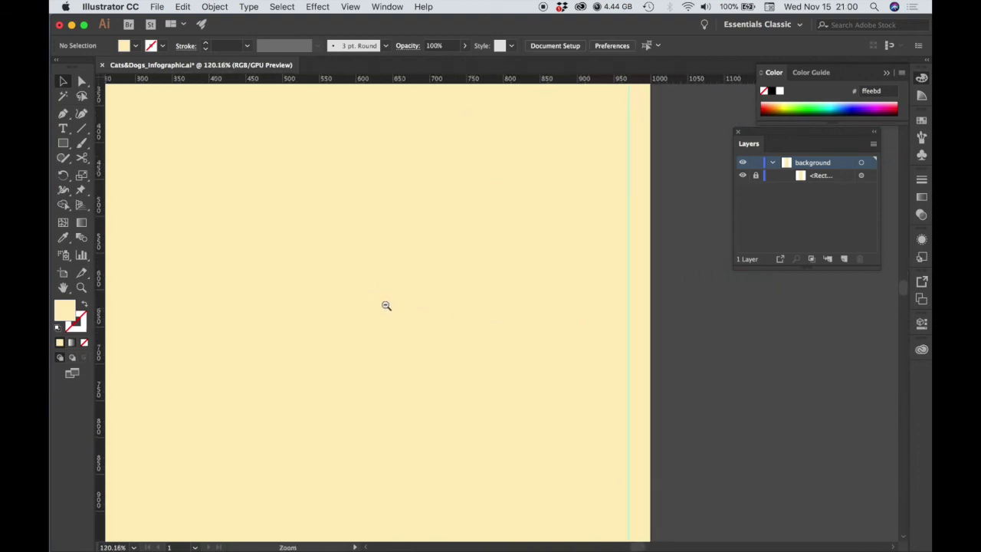
pyautogui.moveTo(417, 312); pyautogui.dragTo(207, 265)
pyautogui.moveTo(358, 337)
pyautogui.mouseDown()
pyautogui.moveTo(455, 262)
pyautogui.moveTo(480, 197)
pyautogui.mouseUp()
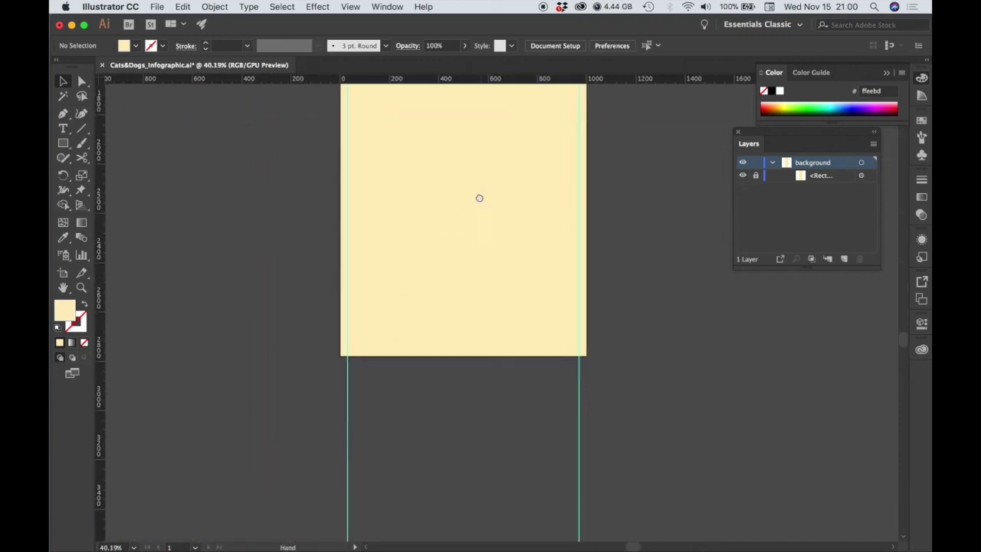
pyautogui.moveTo(462, 312)
pyautogui.mouseDown()
pyautogui.moveTo(658, 389)
pyautogui.moveTo(578, 398)
pyautogui.moveTo(638, 358)
pyautogui.mouseUp()
pyautogui.moveTo(643, 348); pyautogui.dragTo(523, 278)
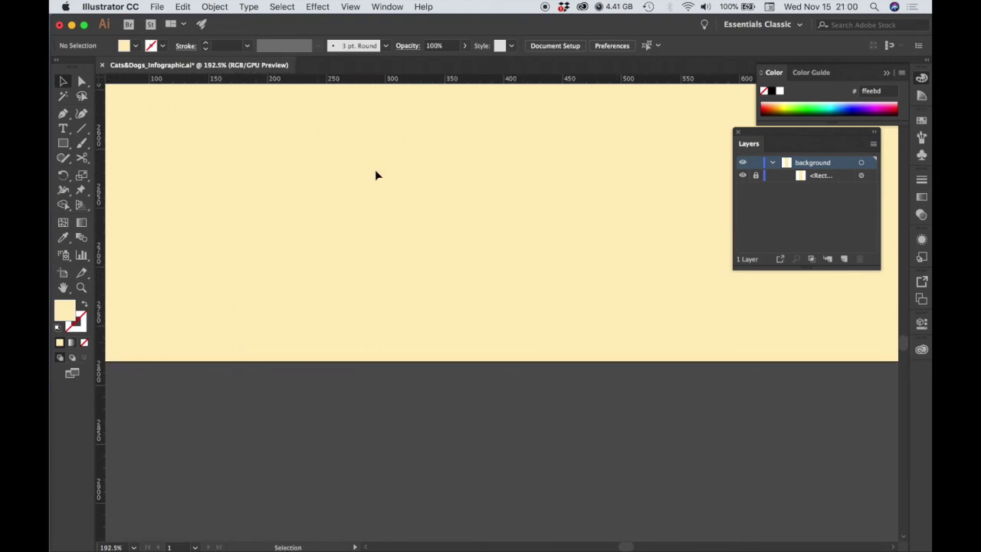
pyautogui.moveTo(365, 80); pyautogui.dragTo(342, 363)
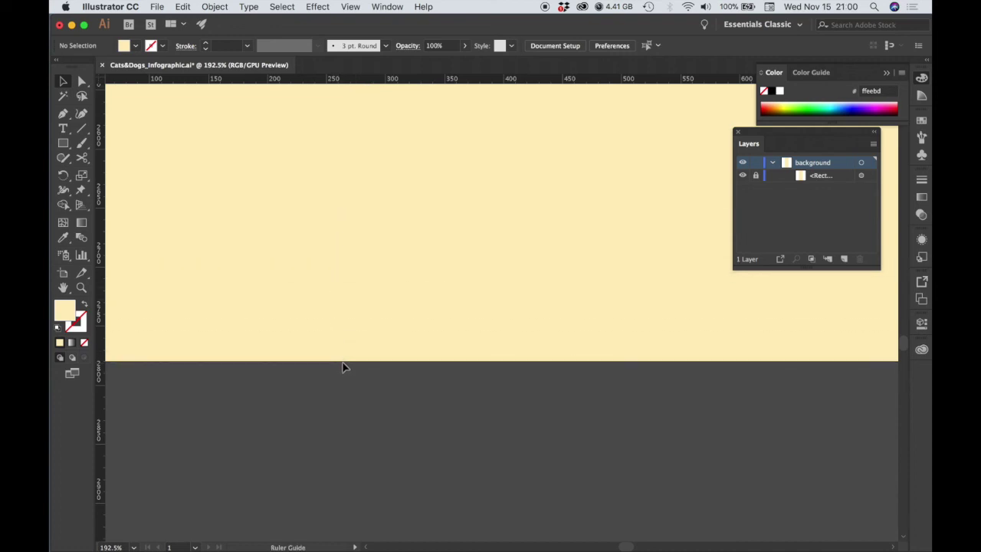
pyautogui.moveTo(342, 367); pyautogui.dragTo(329, 281)
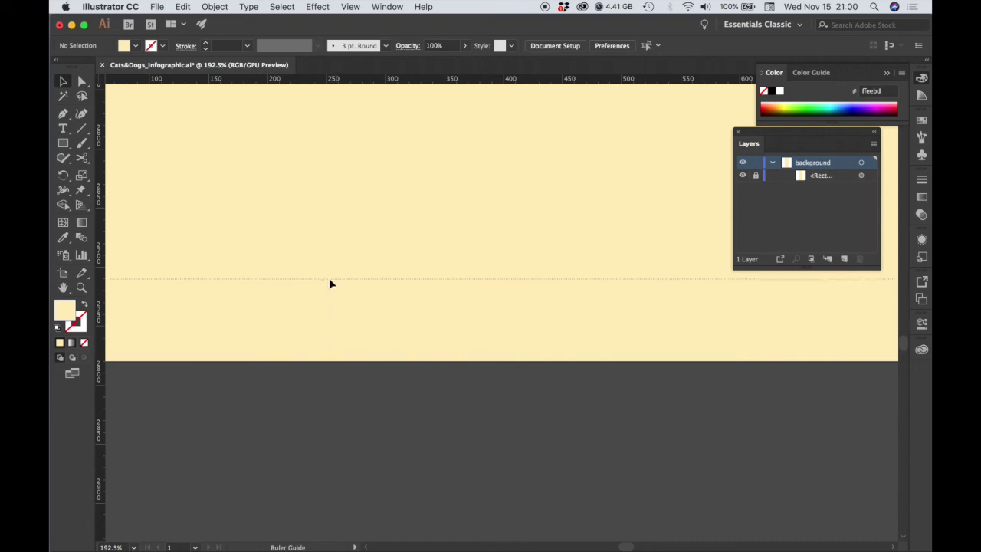